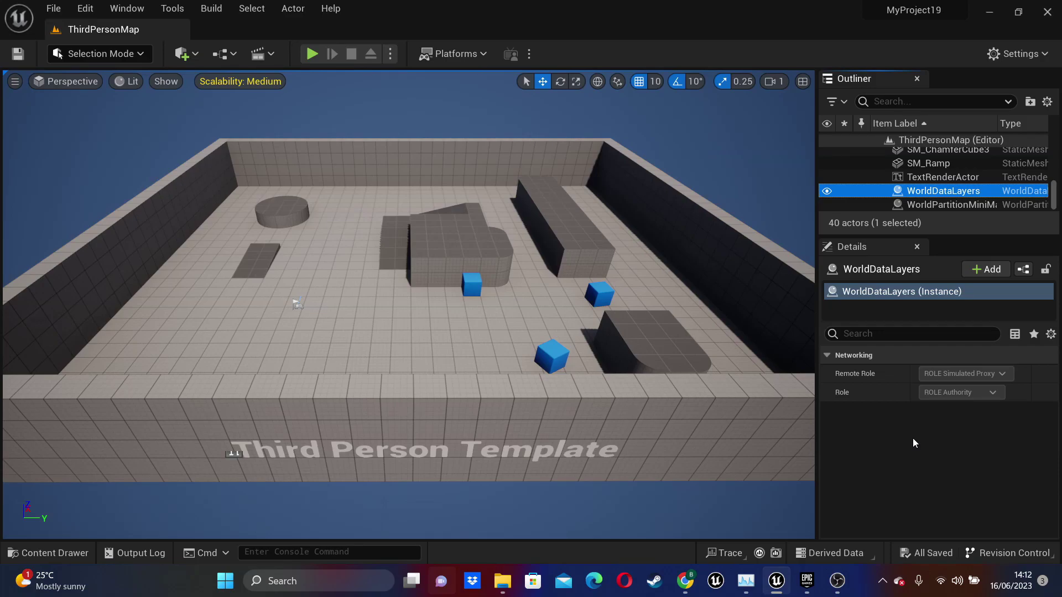
# Step: Install the Marketplace MetaHuman Plugin to the engine; it is already on all compatible engines
pyautogui.click(807, 580)
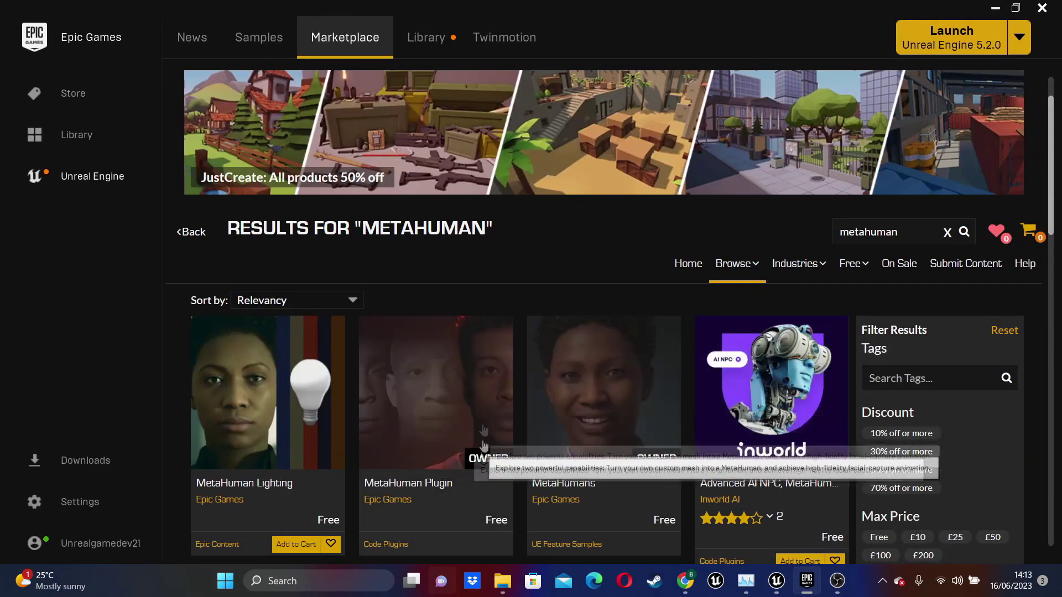
pyautogui.click(480, 381)
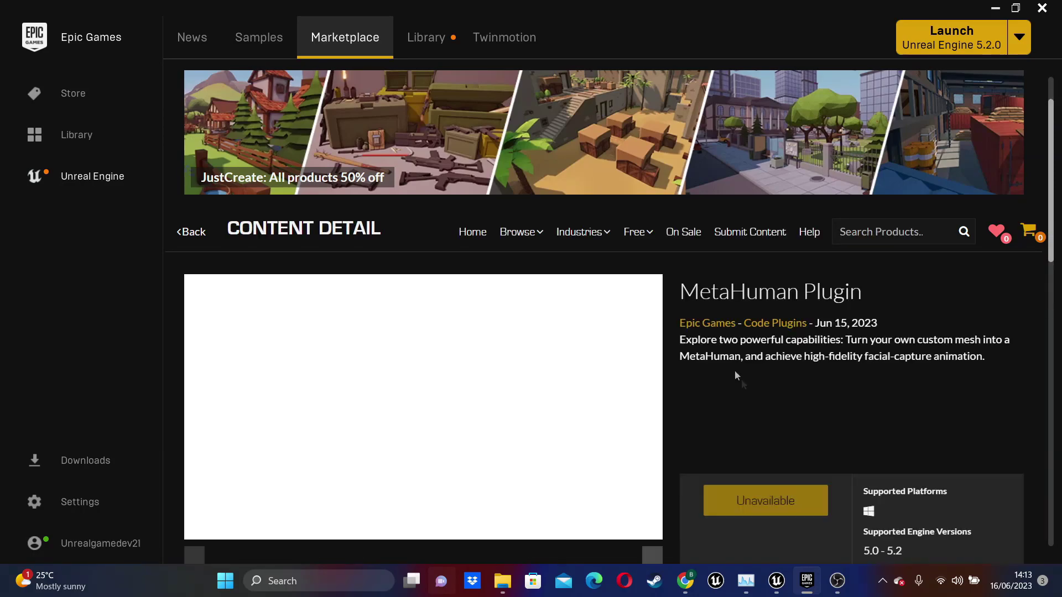
pyautogui.scroll(-1, 766, 389)
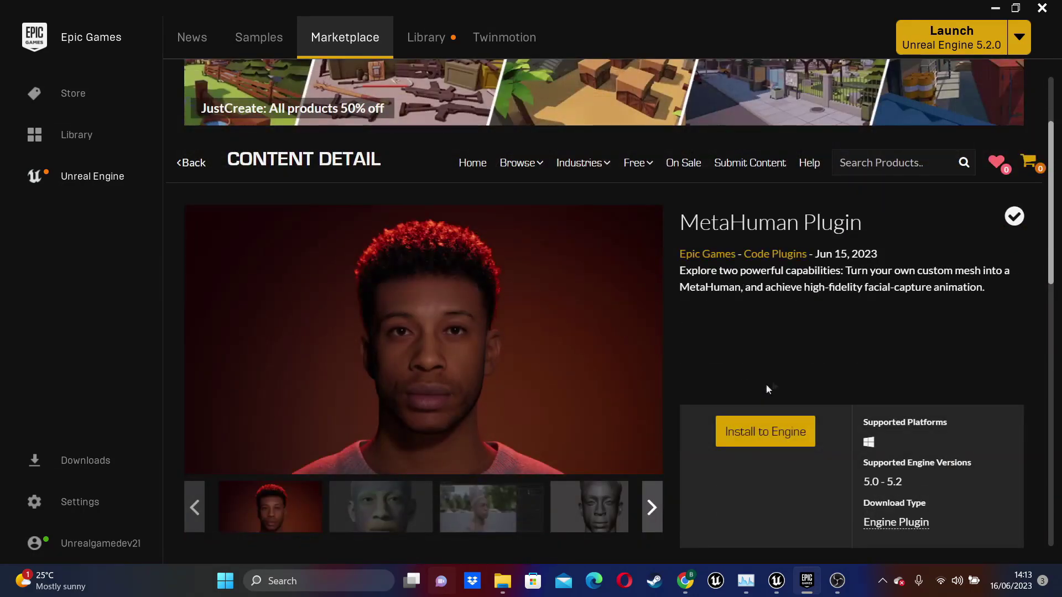
pyautogui.click(760, 430)
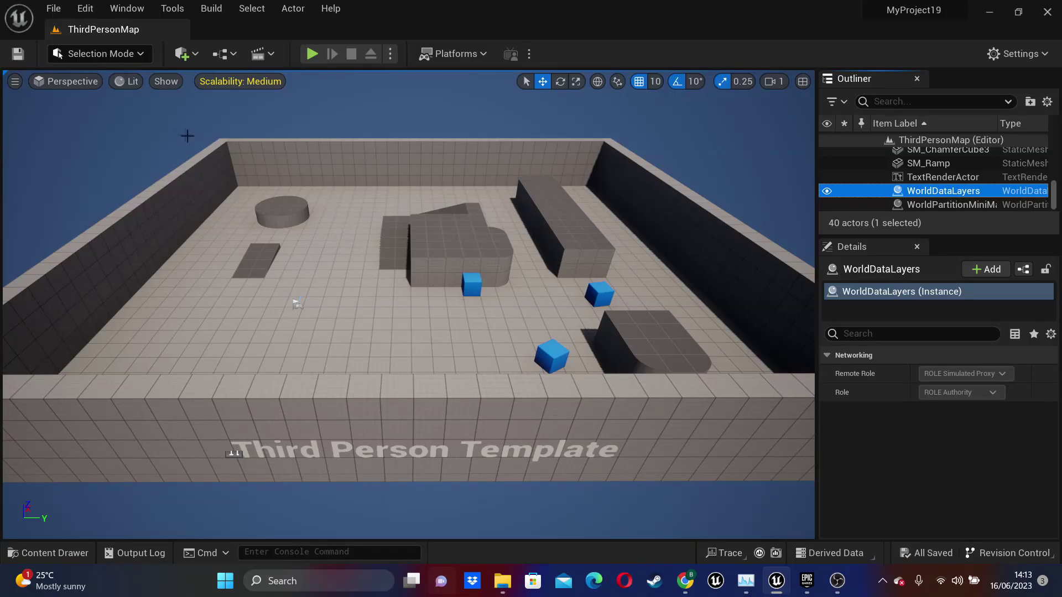
pyautogui.click(85, 12)
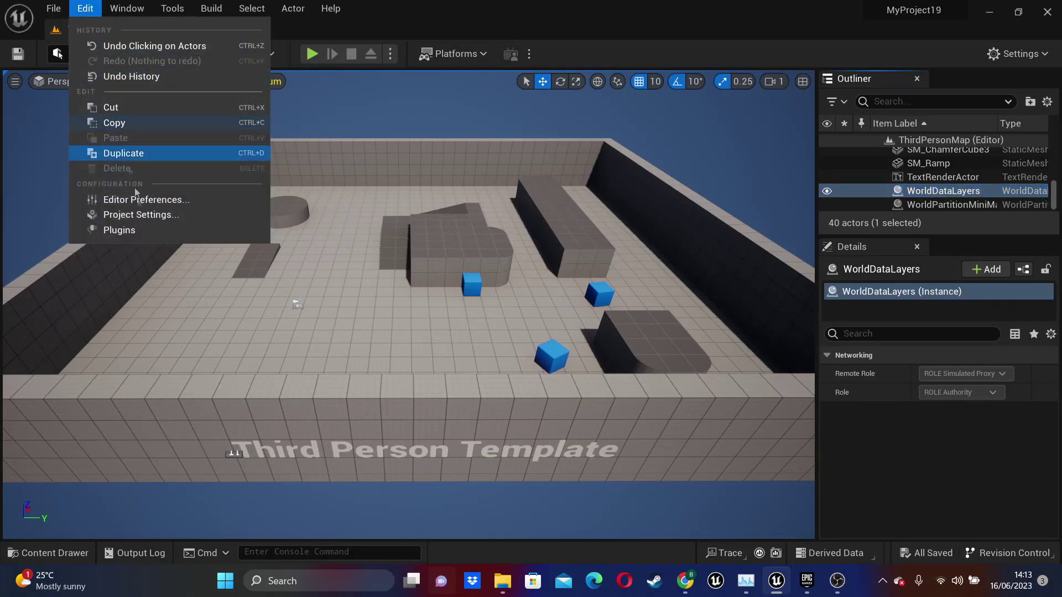
pyautogui.click(140, 230)
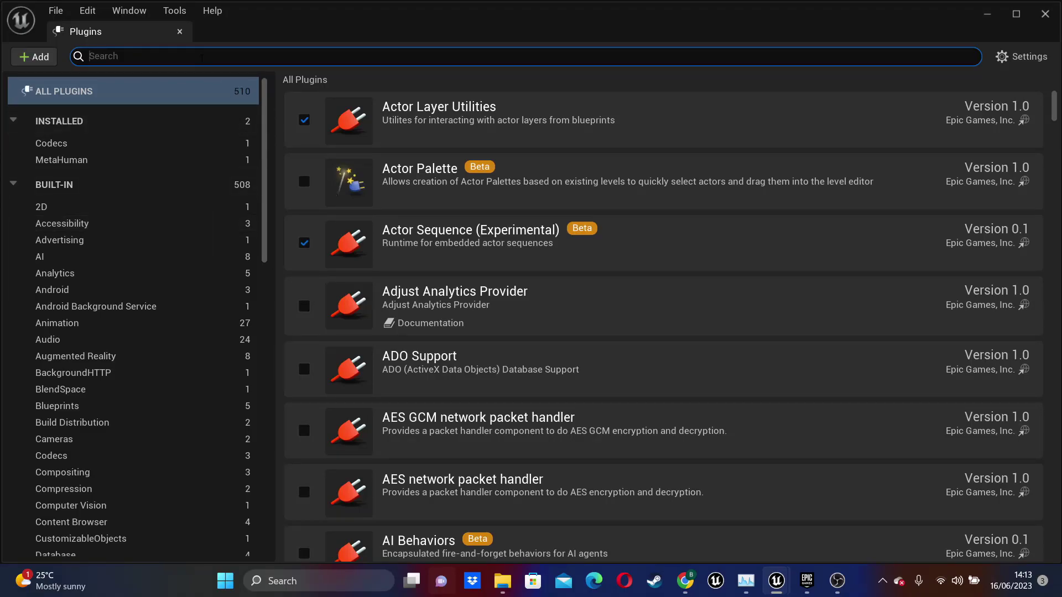
pyautogui.write('metahuman')
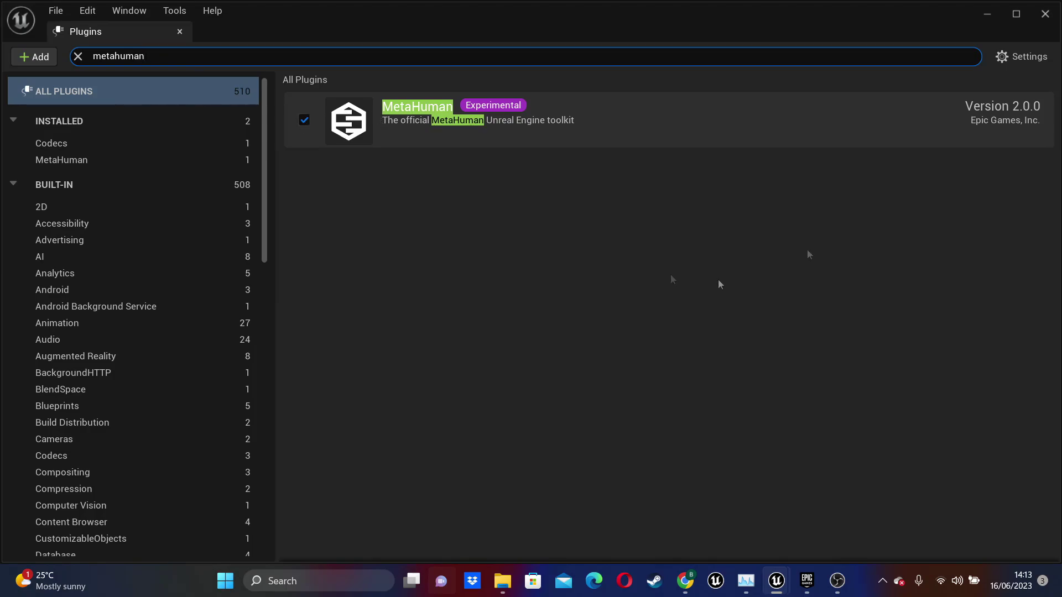
pyautogui.click(986, 15)
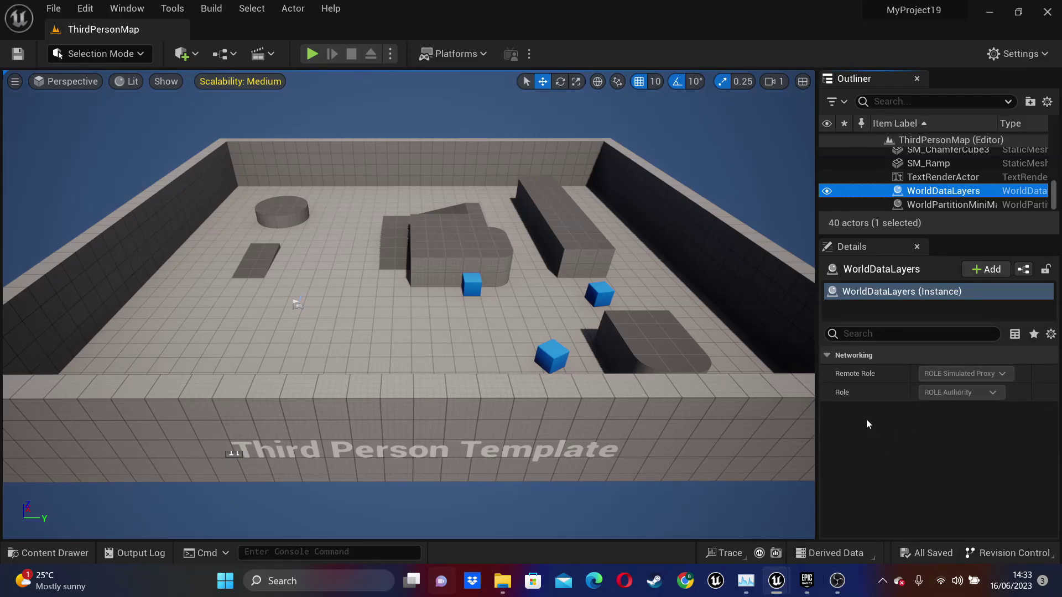
# Step: Check the recorded takes folder, then create a folder named Metahumans in the project's Content
pyautogui.click(503, 581)
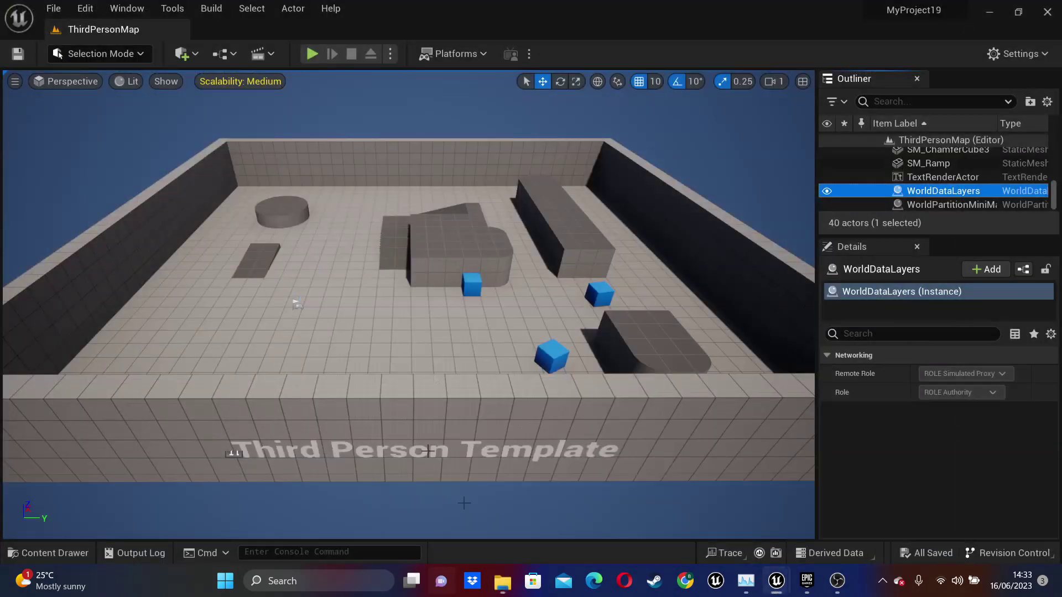
pyautogui.click(979, 10)
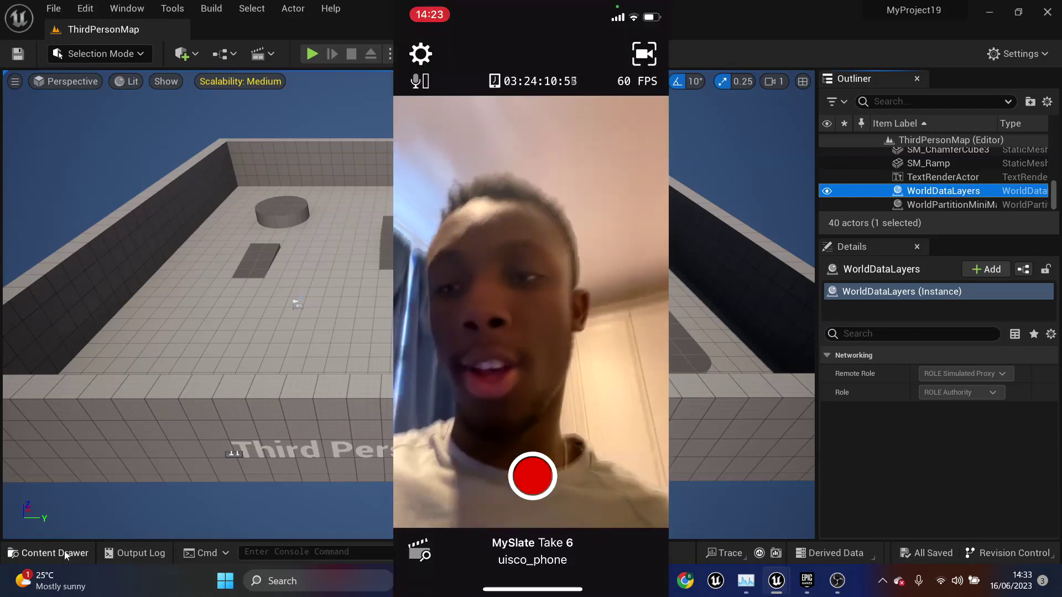
pyautogui.click(65, 551)
pyautogui.rightClick(473, 232)
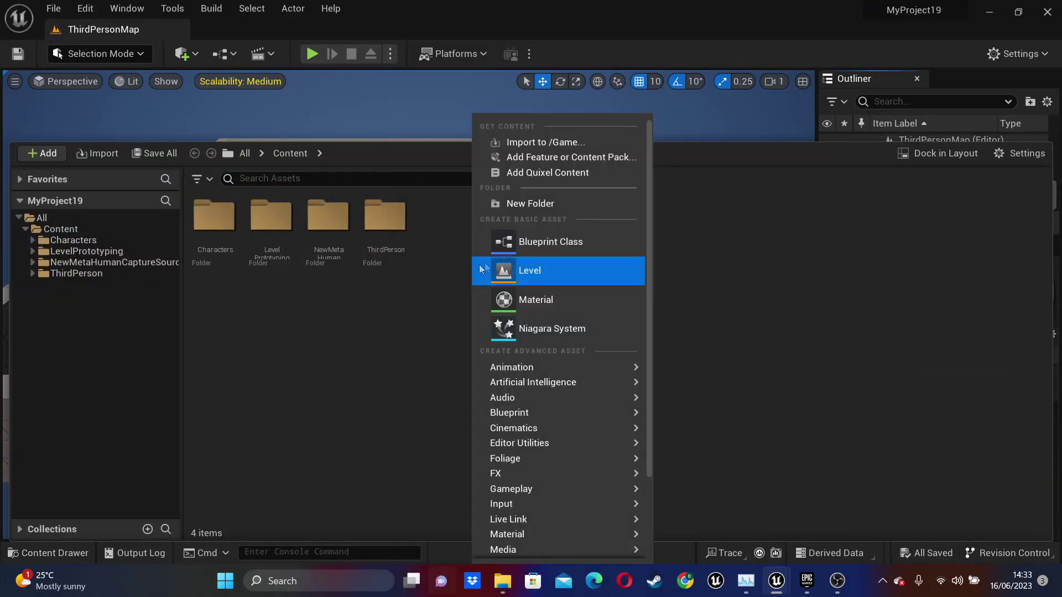
pyautogui.click(531, 203)
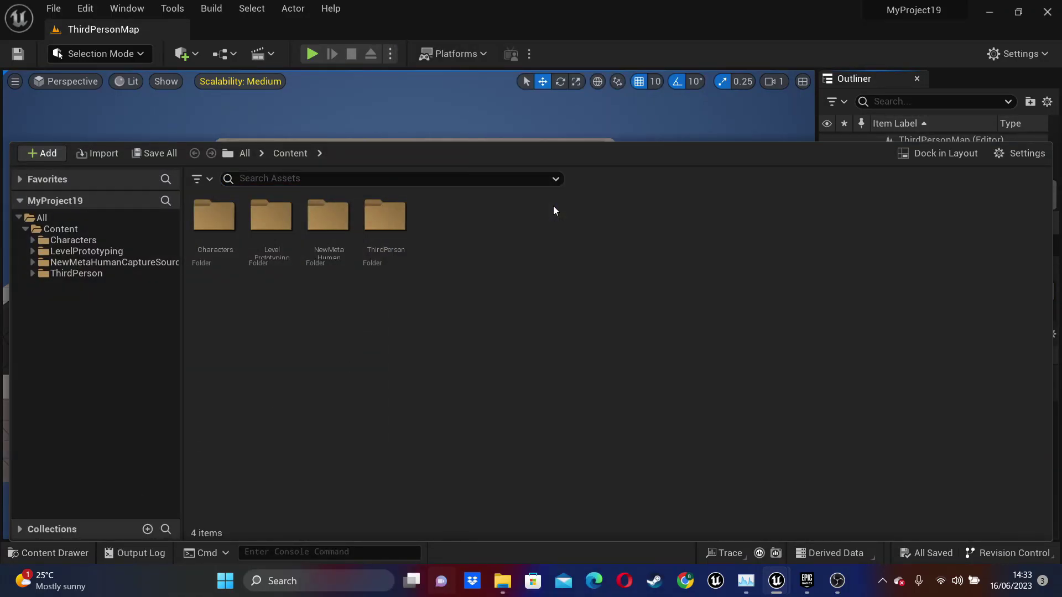
pyautogui.write('Metahumans')
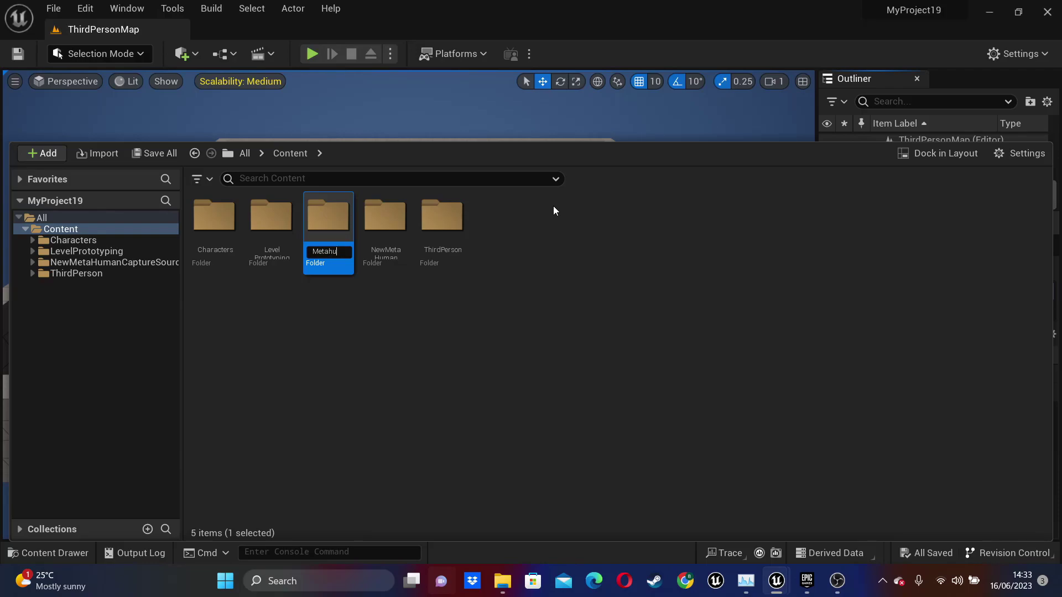
pyautogui.press('Return')
# Step: Inside Metahumans, create a MetaHuman Capture Source named NewMetaHumanCaptureSource
pyautogui.doubleClick(320, 234)
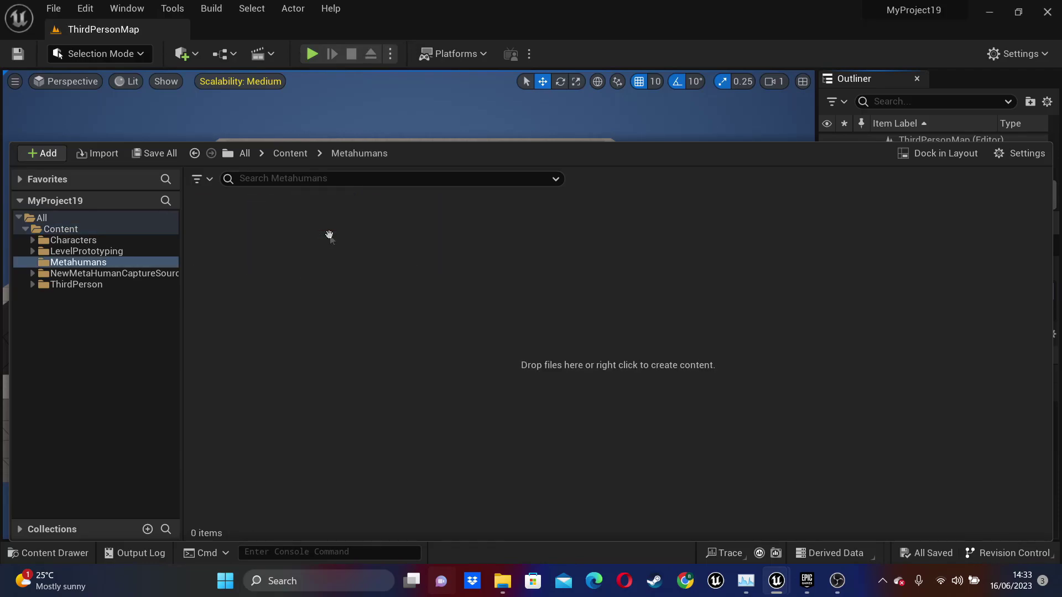
pyautogui.rightClick(301, 261)
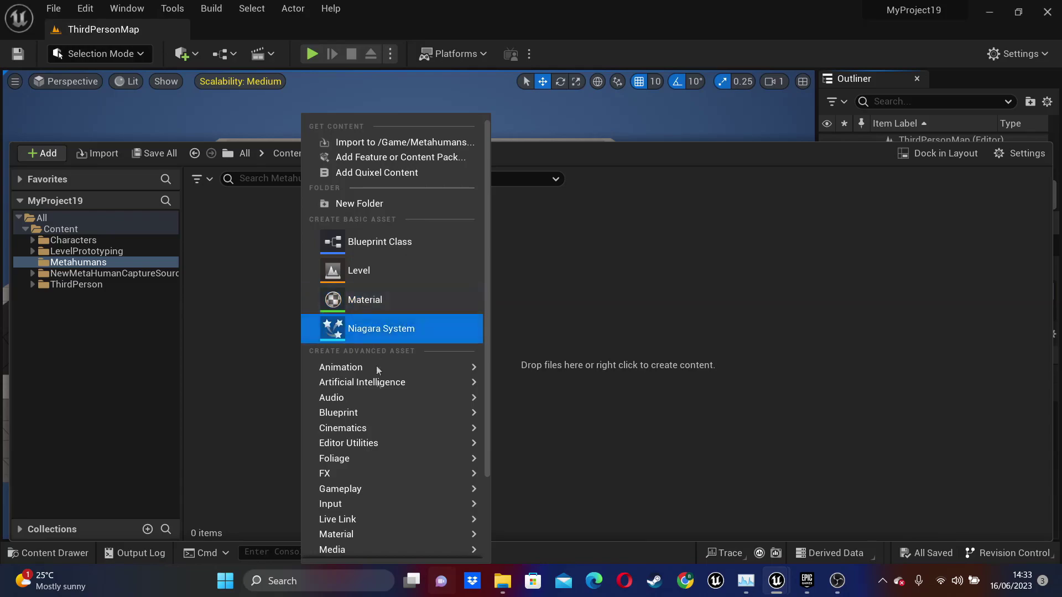
pyautogui.moveTo(384, 432)
pyautogui.scroll(-1, 384, 436)
pyautogui.moveTo(413, 501)
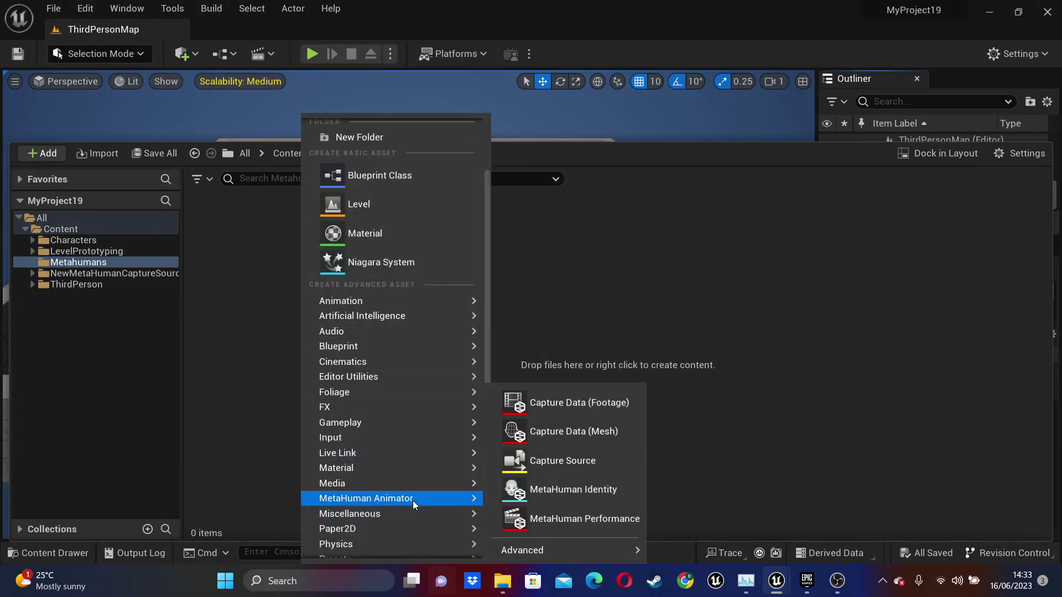
pyautogui.click(559, 466)
pyautogui.press('Return')
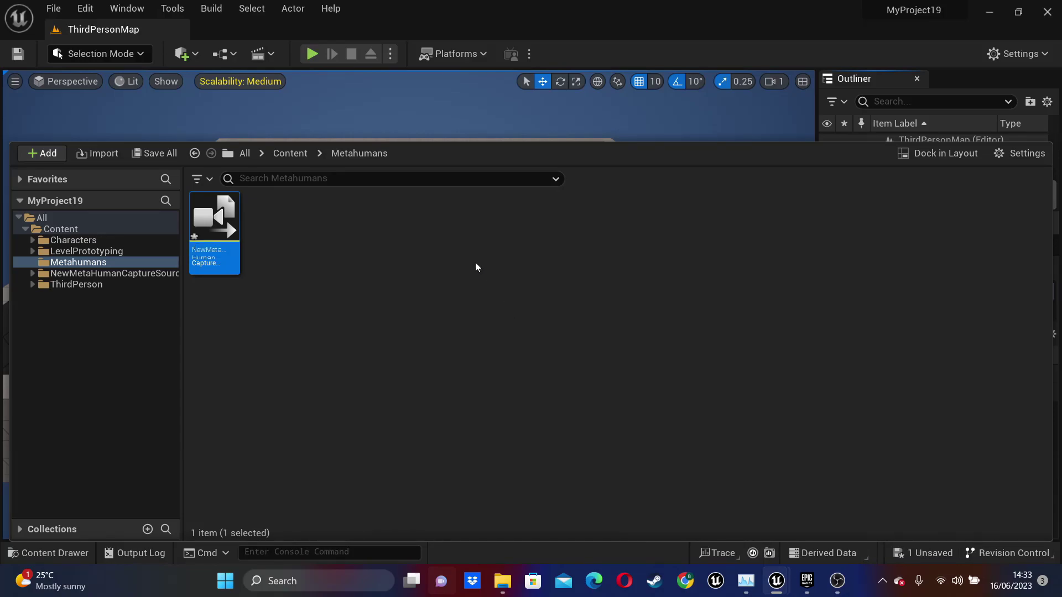
# Step: Set NewMetaHumanCaptureSource to LiveLinkFace Archives with the LiveLinkFace_20230616_uisco_phone storage path, then save
pyautogui.doubleClick(211, 234)
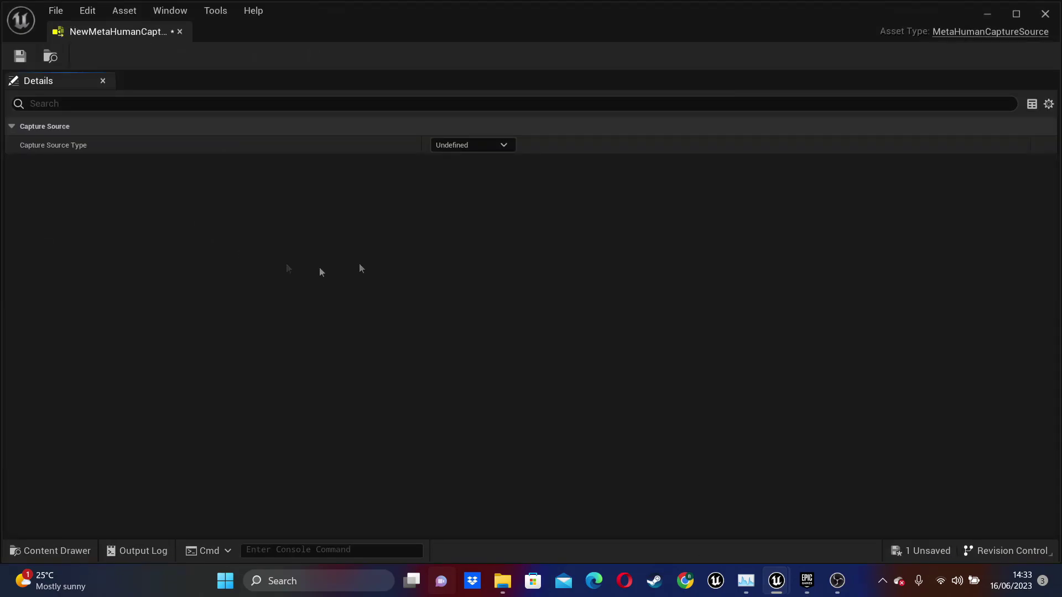
pyautogui.click(463, 151)
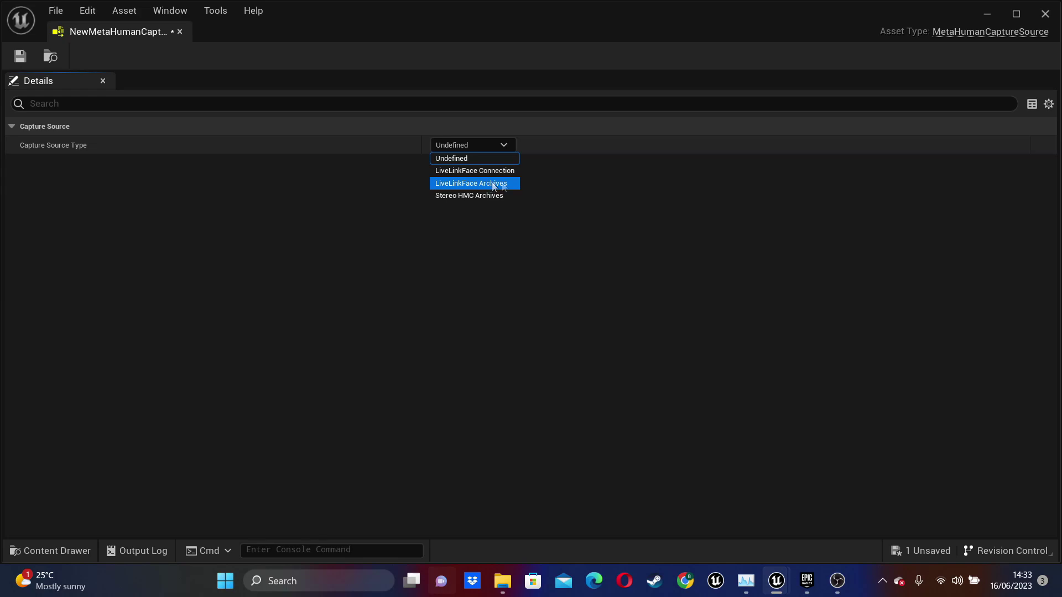
pyautogui.click(511, 184)
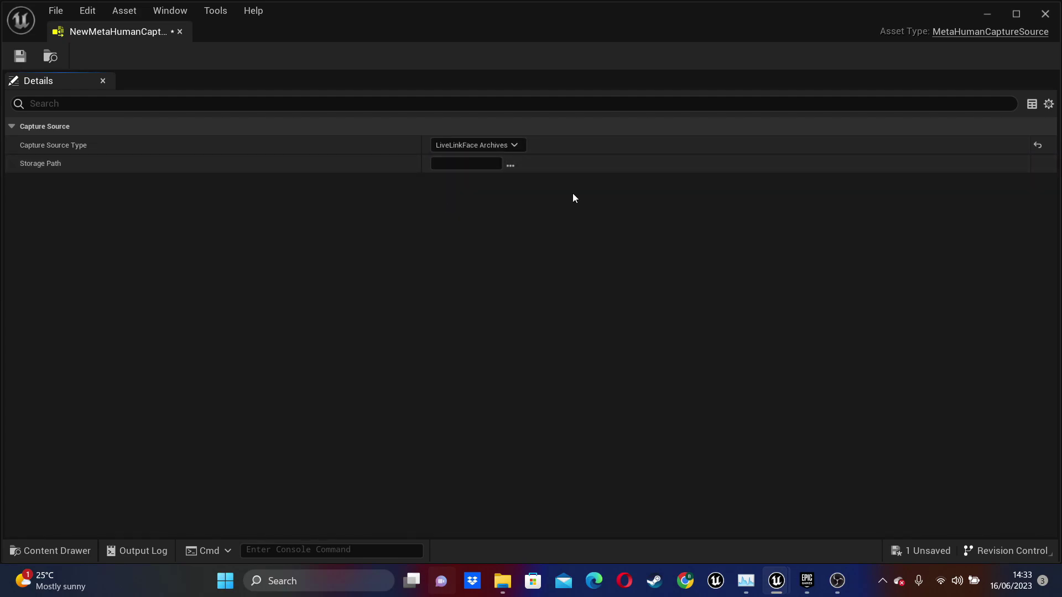
pyautogui.click(498, 145)
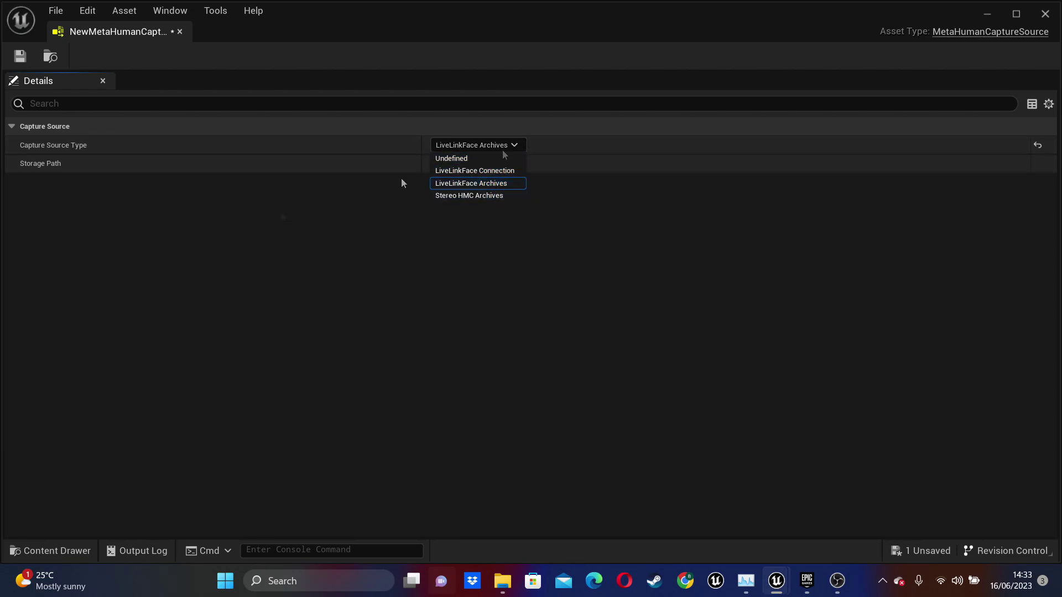
pyautogui.click(496, 184)
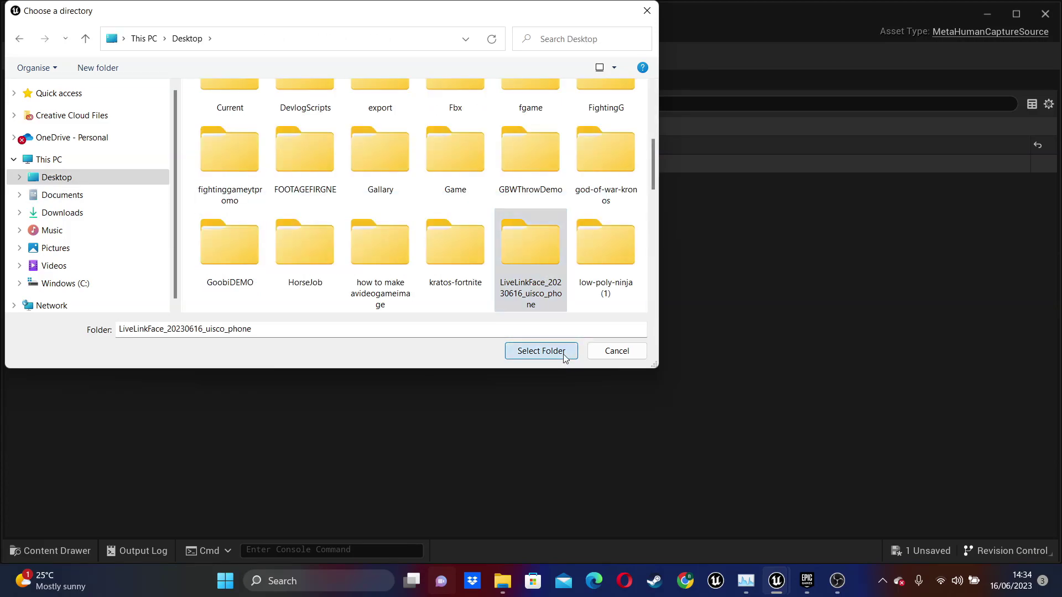
pyautogui.click(541, 350)
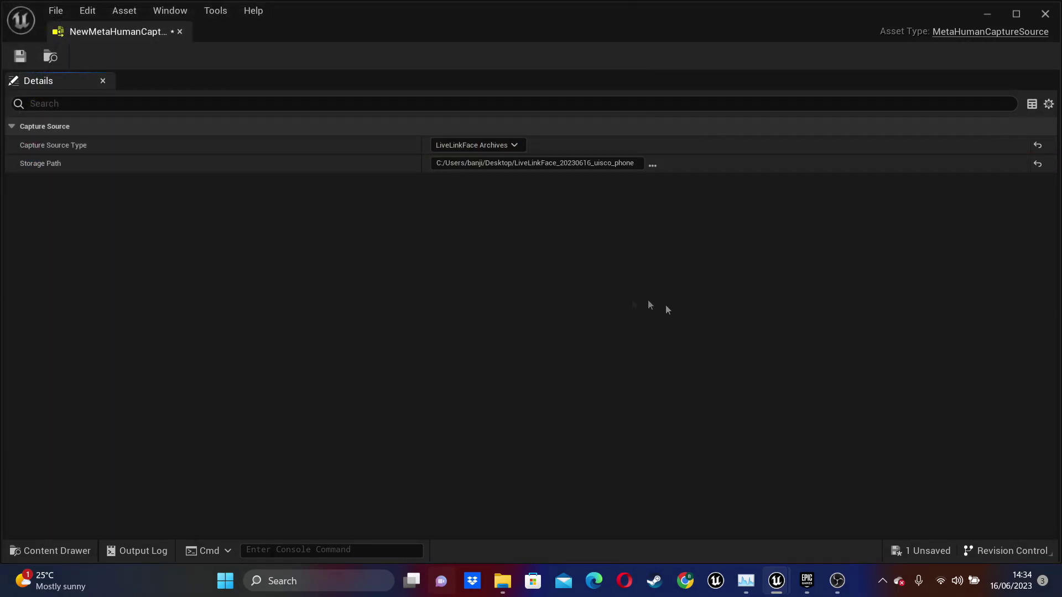
pyautogui.click(21, 56)
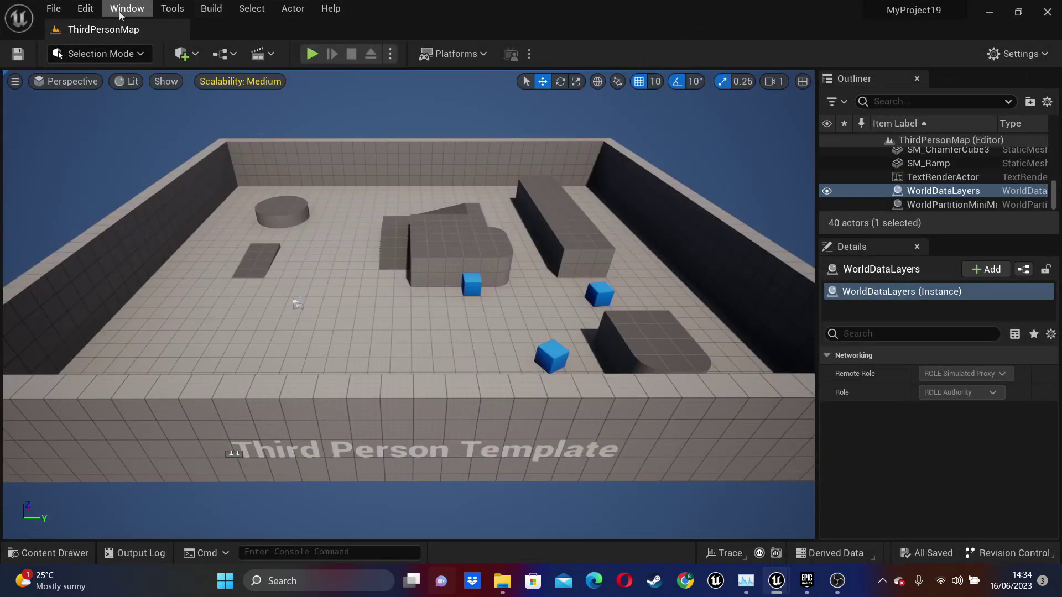
# Step: Open the Capture Manager and load footage from the new capture source
pyautogui.click(173, 8)
pyautogui.click(232, 138)
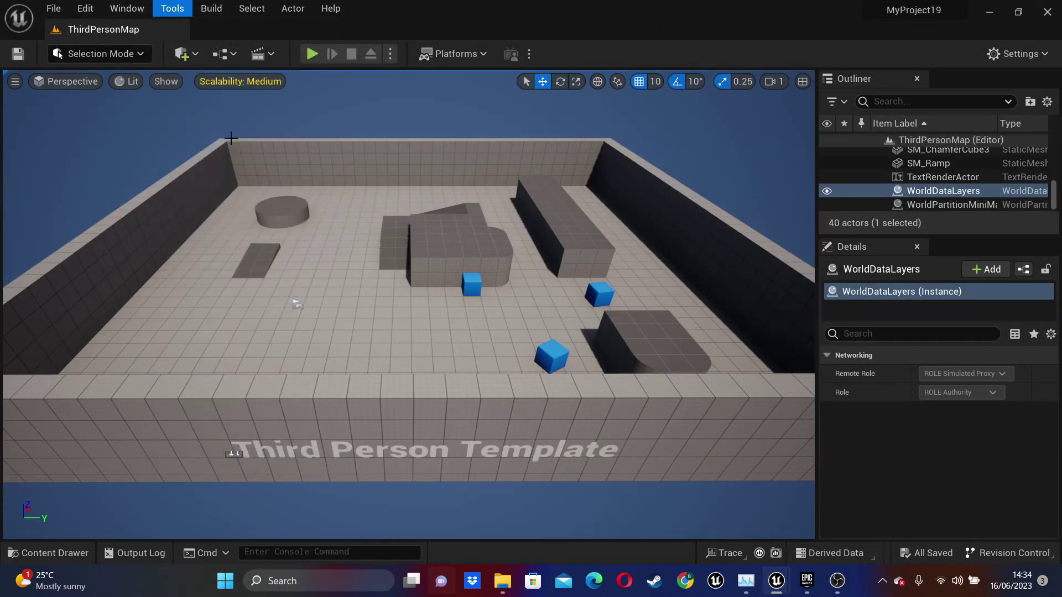
pyautogui.click(257, 181)
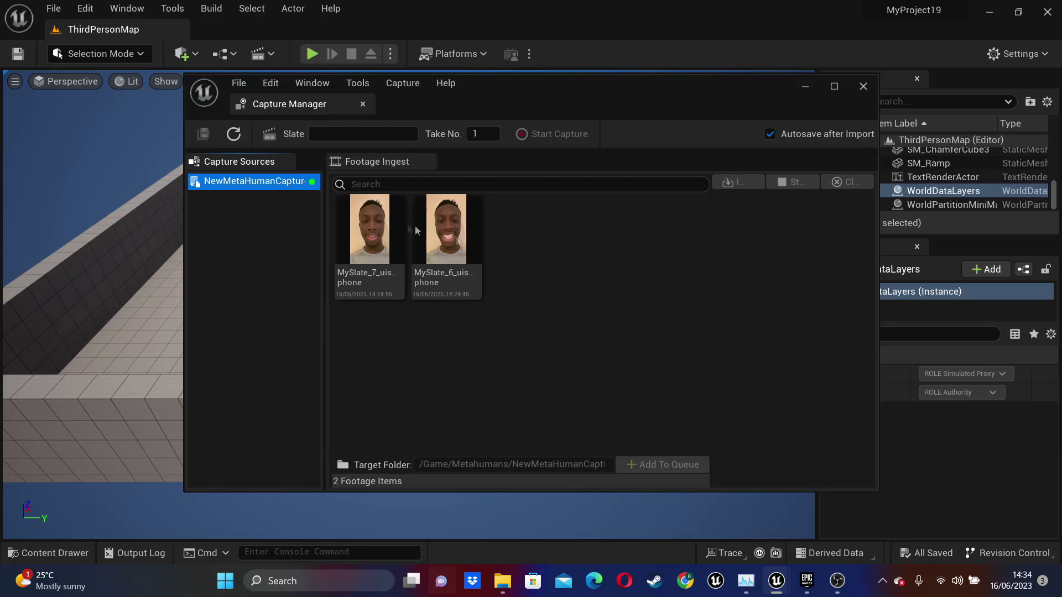
# Step: Queue and import the MySlate_7 and MySlate_6 takes, then minimize the Capture Manager
pyautogui.click(376, 249)
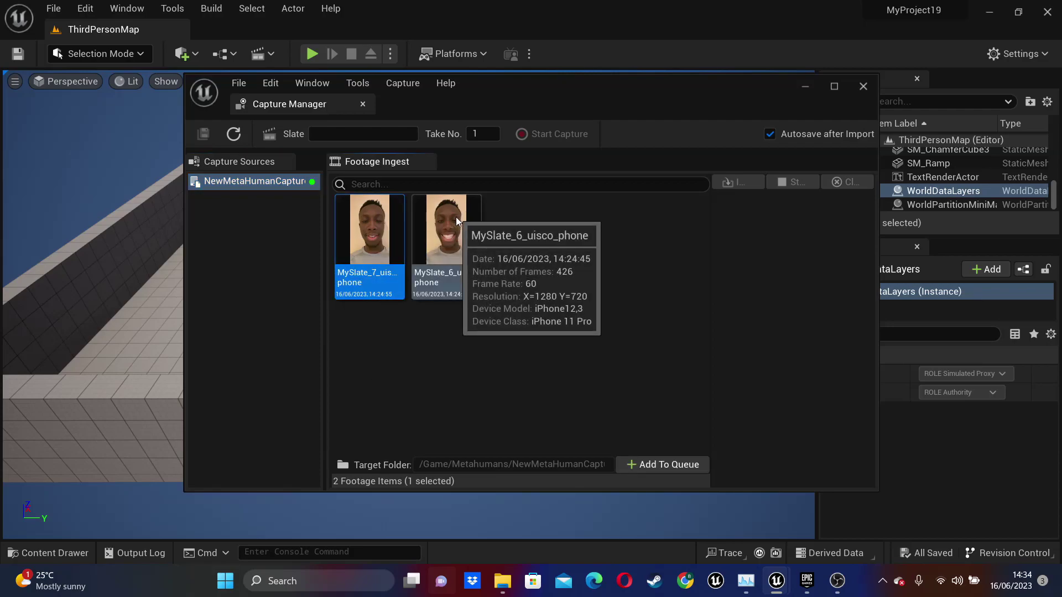
pyautogui.keyDown('ctrl'); pyautogui.click(448, 232); pyautogui.keyUp('ctrl')
pyautogui.click(669, 464)
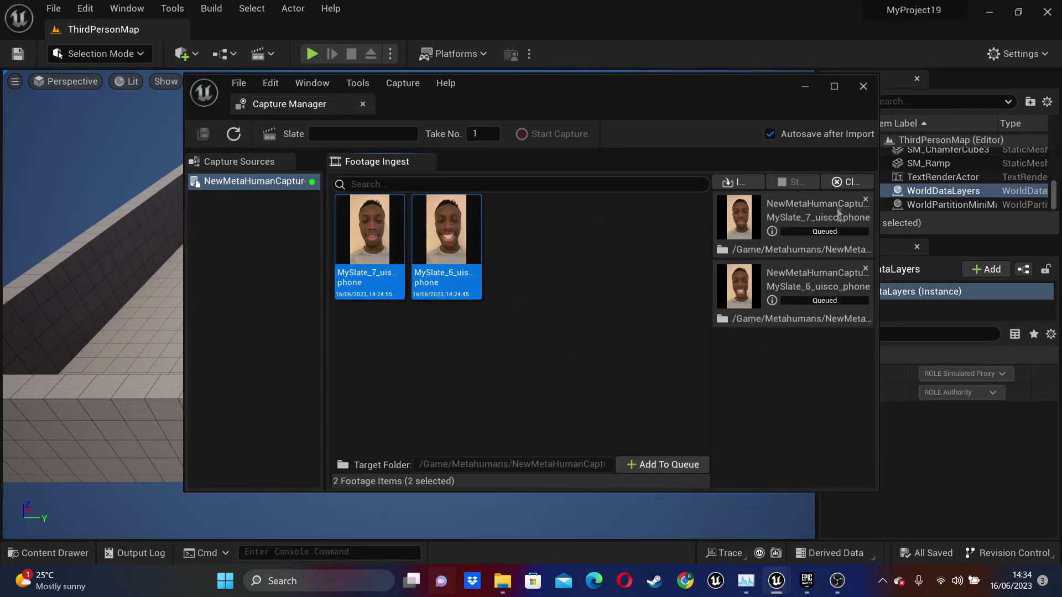
pyautogui.click(741, 186)
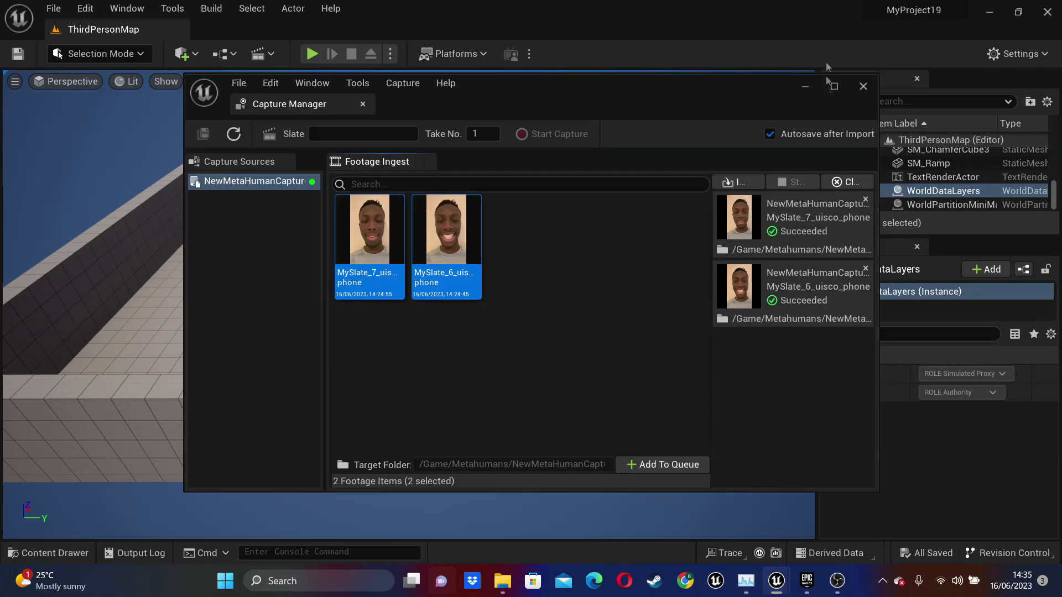
pyautogui.click(807, 87)
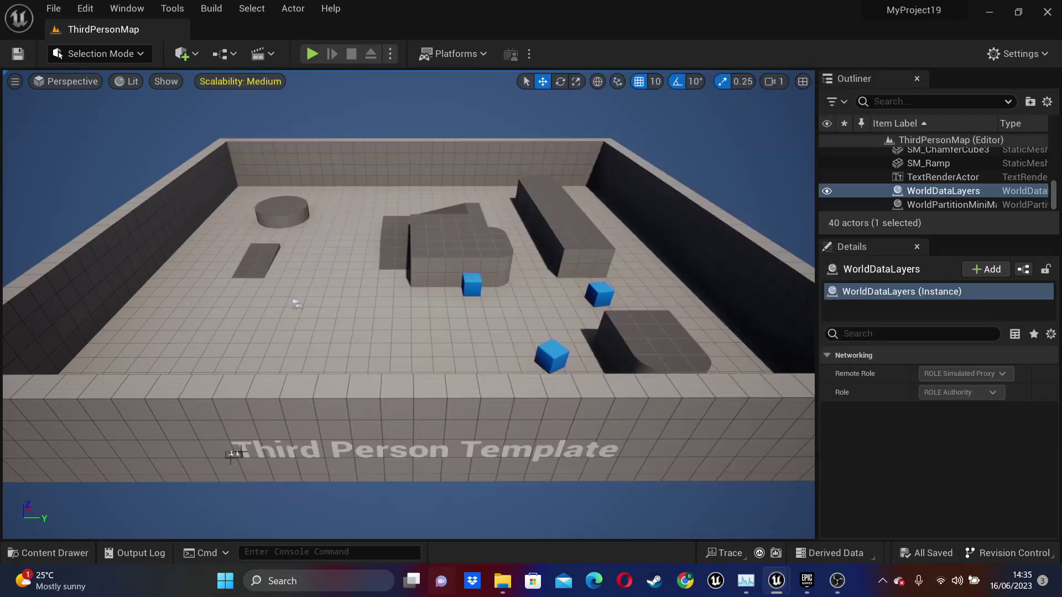
# Step: In the Metahumans folder, create a MetaHuman Identity keeping the name NewMetaHumanIdentity
pyautogui.click(72, 550)
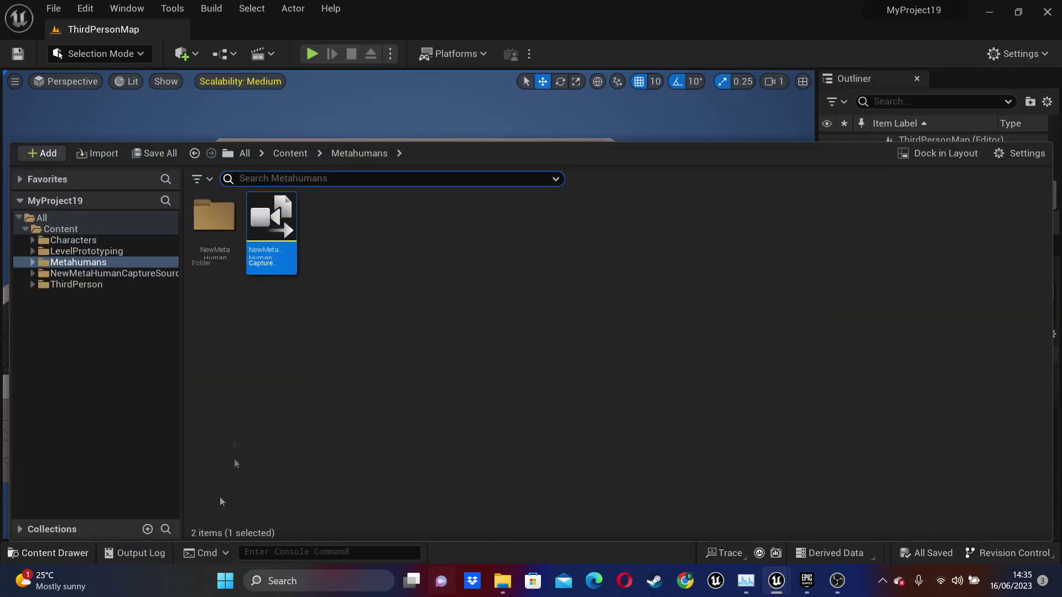
pyautogui.click(58, 274)
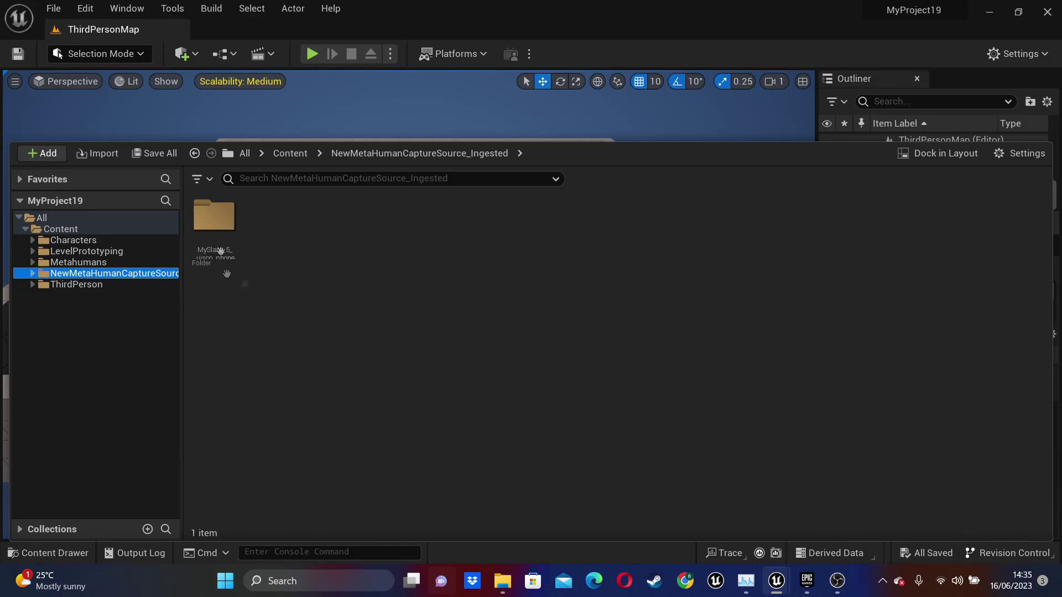
pyautogui.click(122, 264)
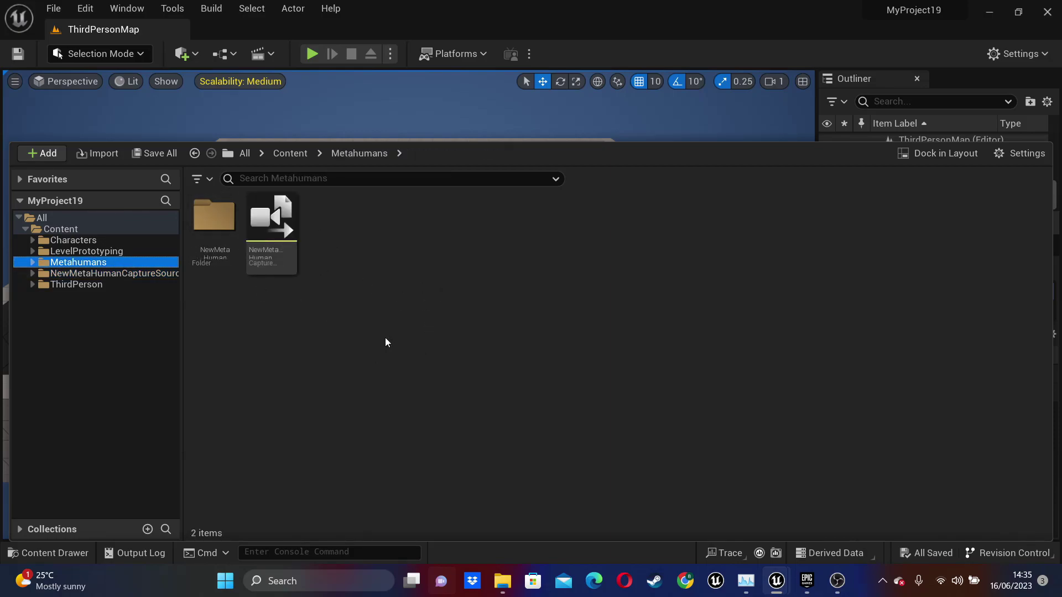
pyautogui.rightClick(355, 242)
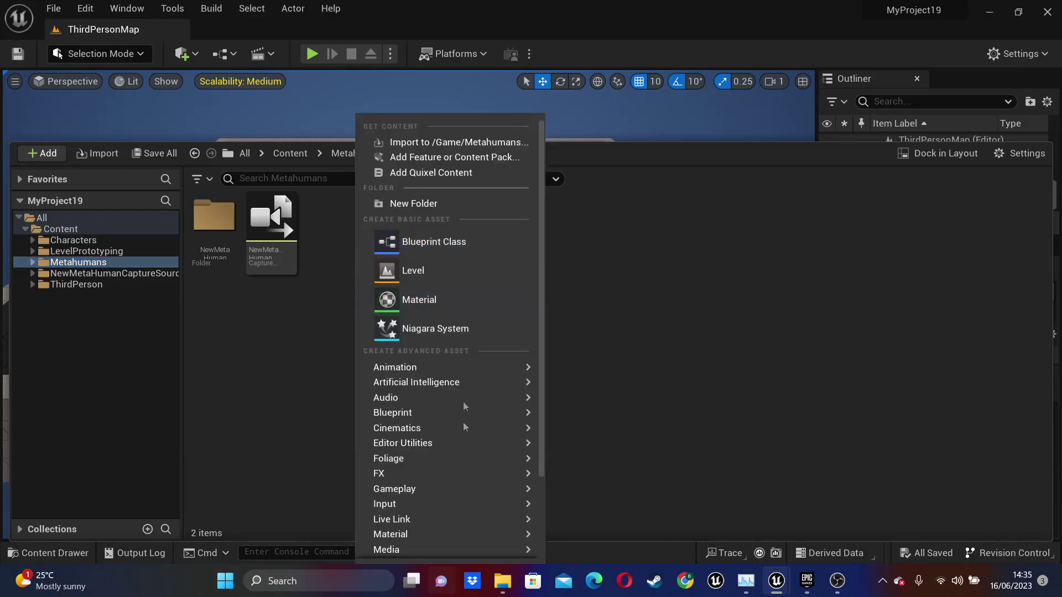
pyautogui.moveTo(472, 479)
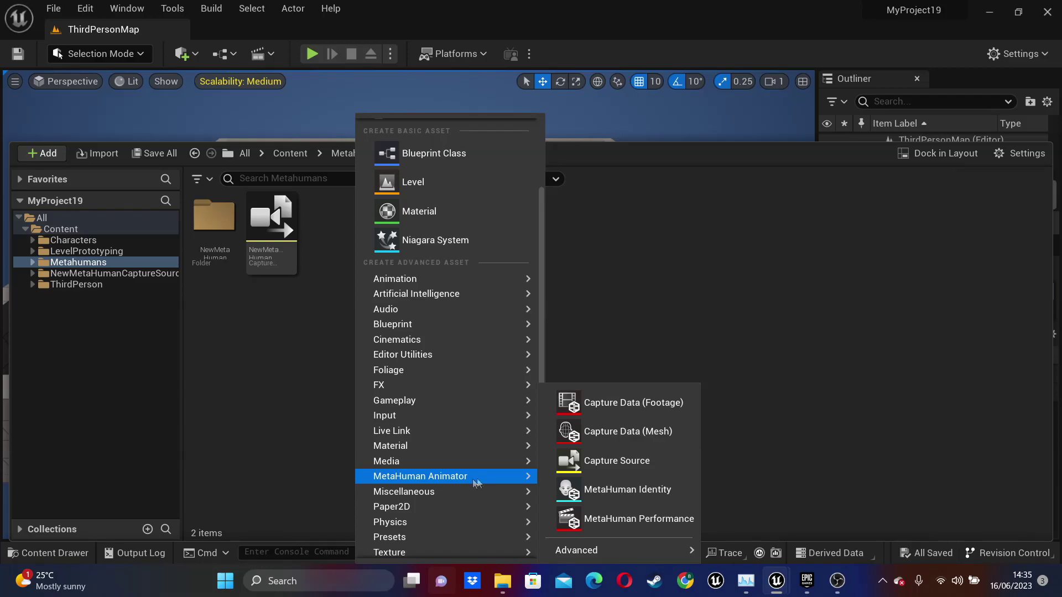
pyautogui.click(644, 494)
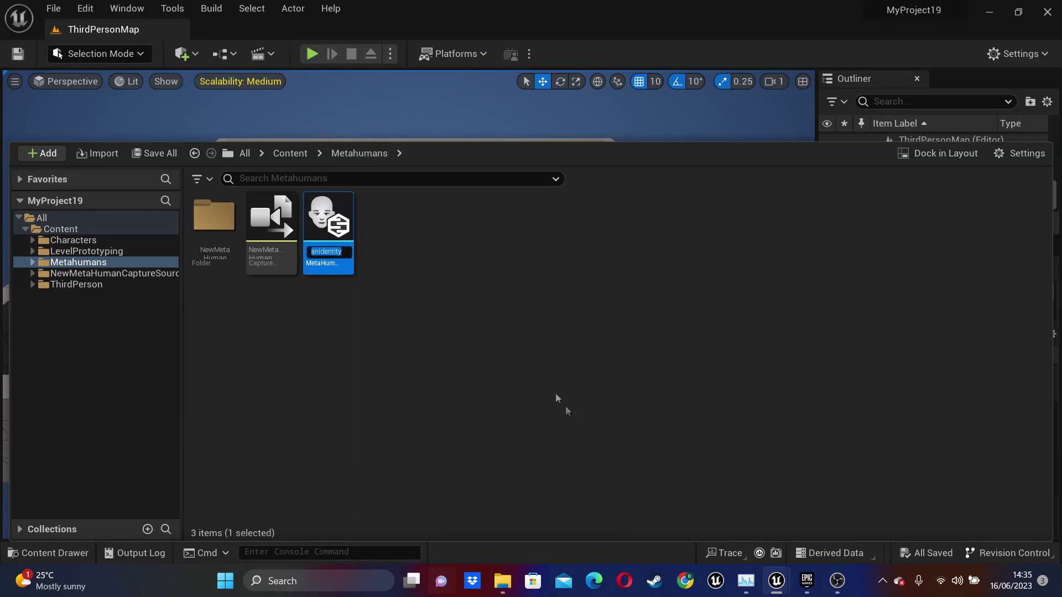
pyautogui.press('Return')
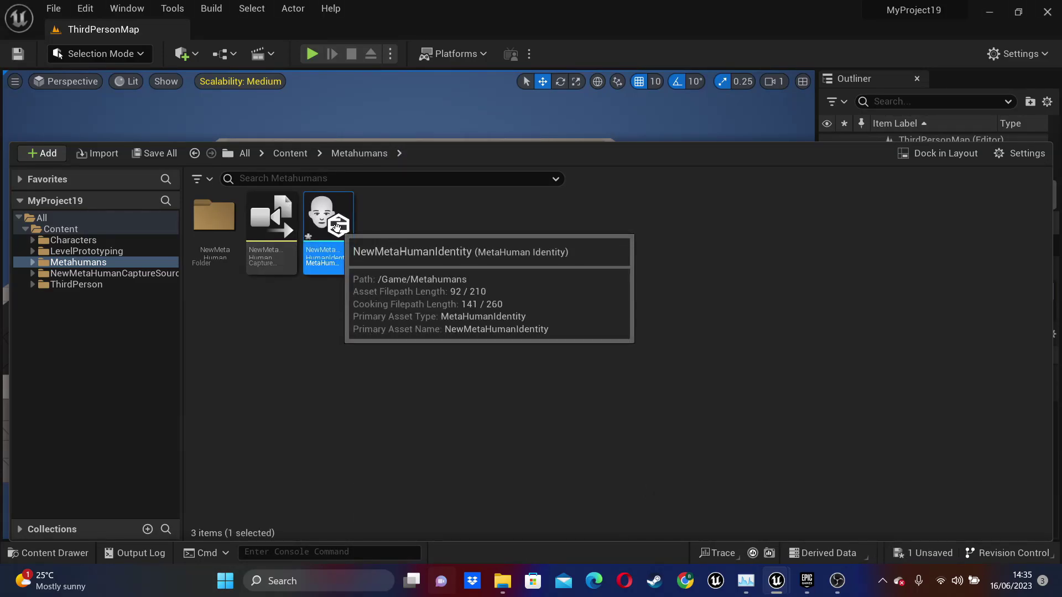
# Step: Build NewMetaHumanIdentity's face components from the MySlate_6_uisco_phone footage and move the timeline aside
pyautogui.doubleClick(326, 221)
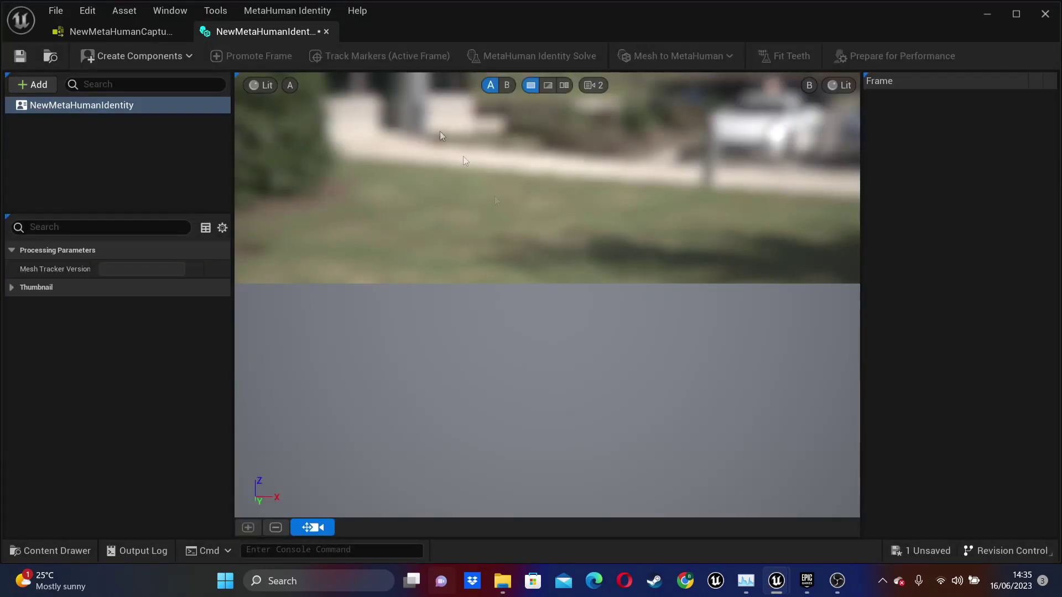
pyautogui.click(138, 55)
pyautogui.moveTo(139, 109)
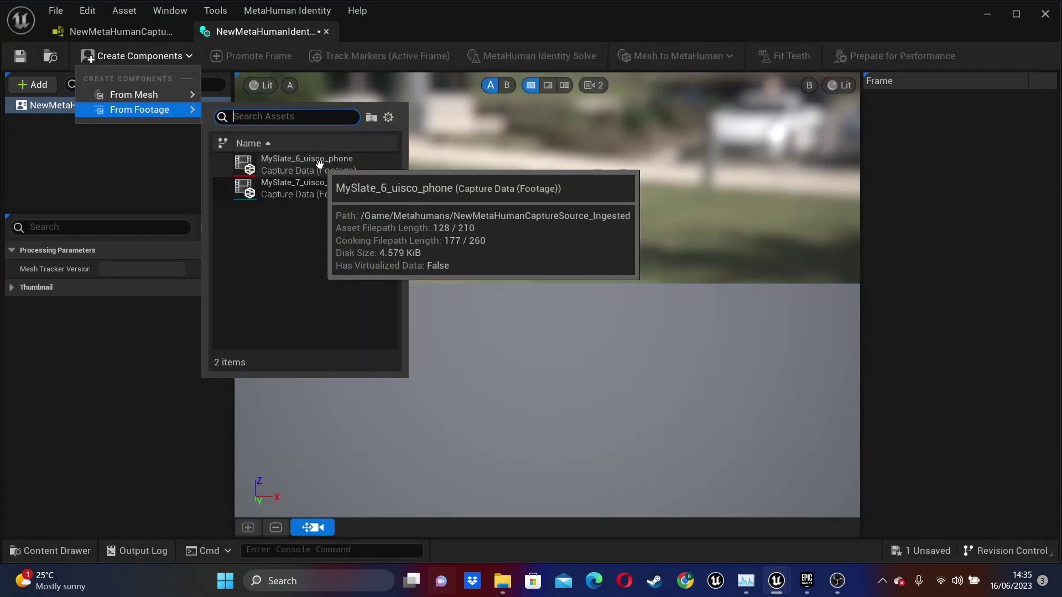
pyautogui.click(320, 164)
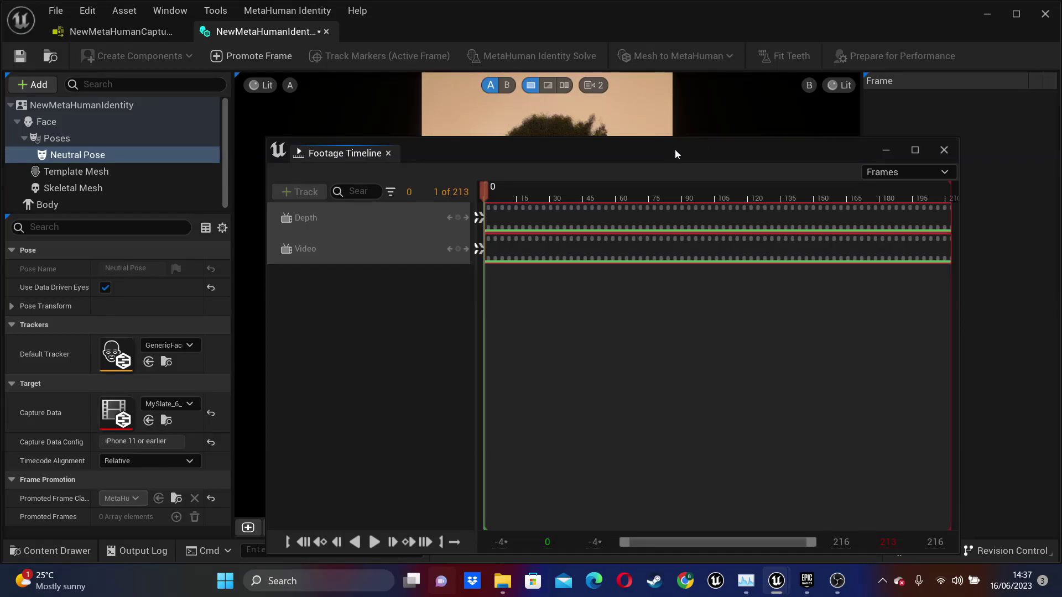
pyautogui.moveTo(676, 148); pyautogui.dragTo(656, 158)
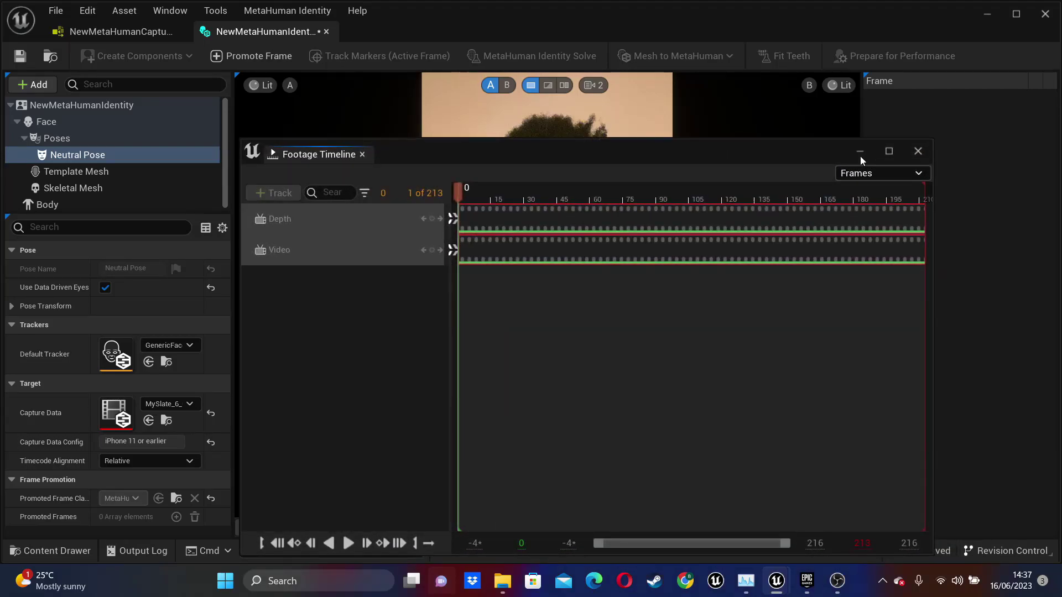
# Step: Promote Frame 0 as the tracked front view and choose the first body type
pyautogui.click(917, 152)
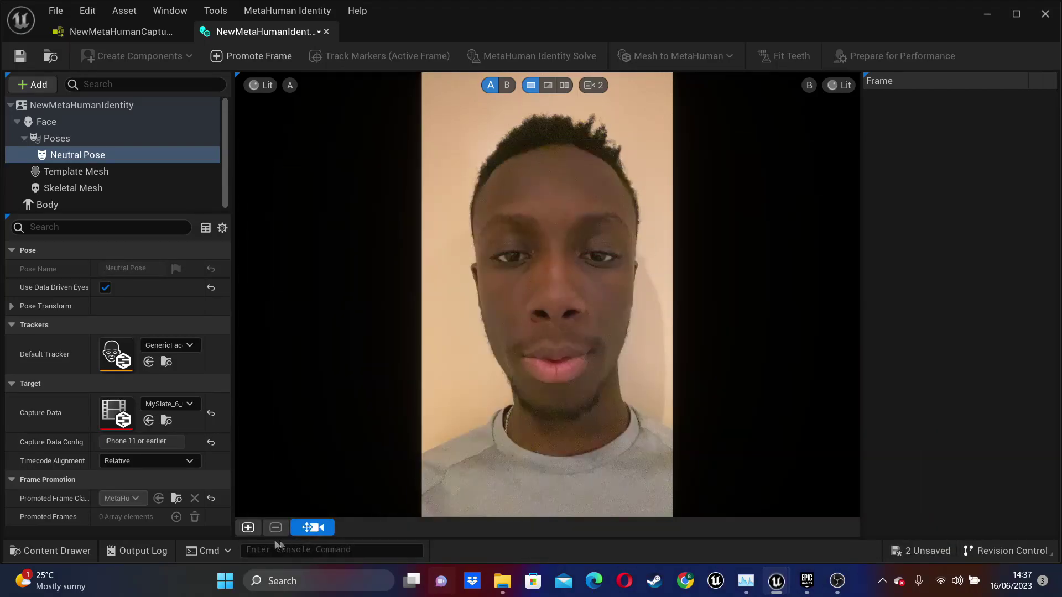
pyautogui.click(249, 526)
pyautogui.click(559, 320)
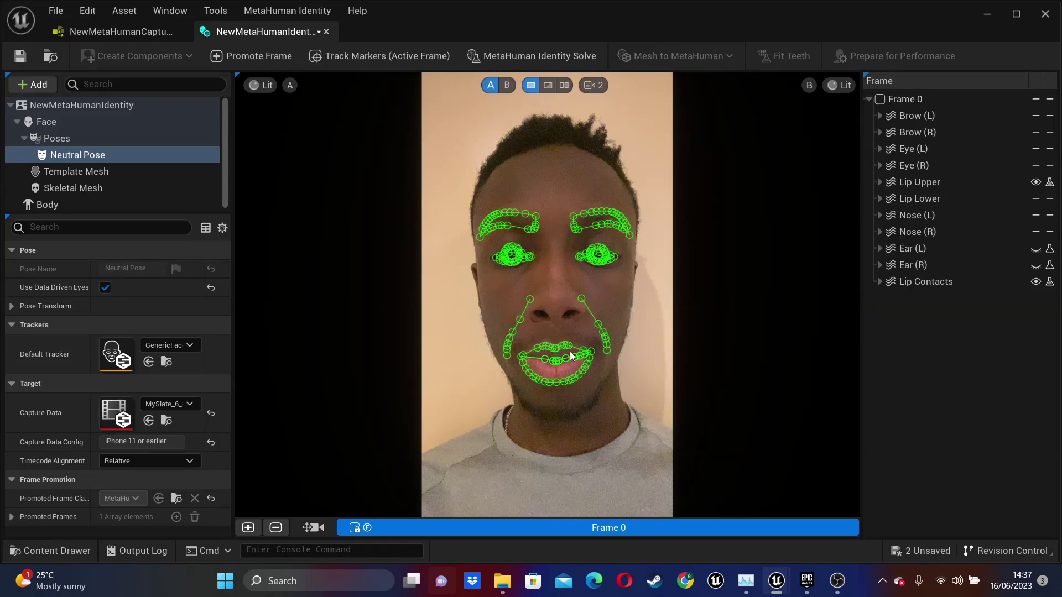
pyautogui.click(70, 207)
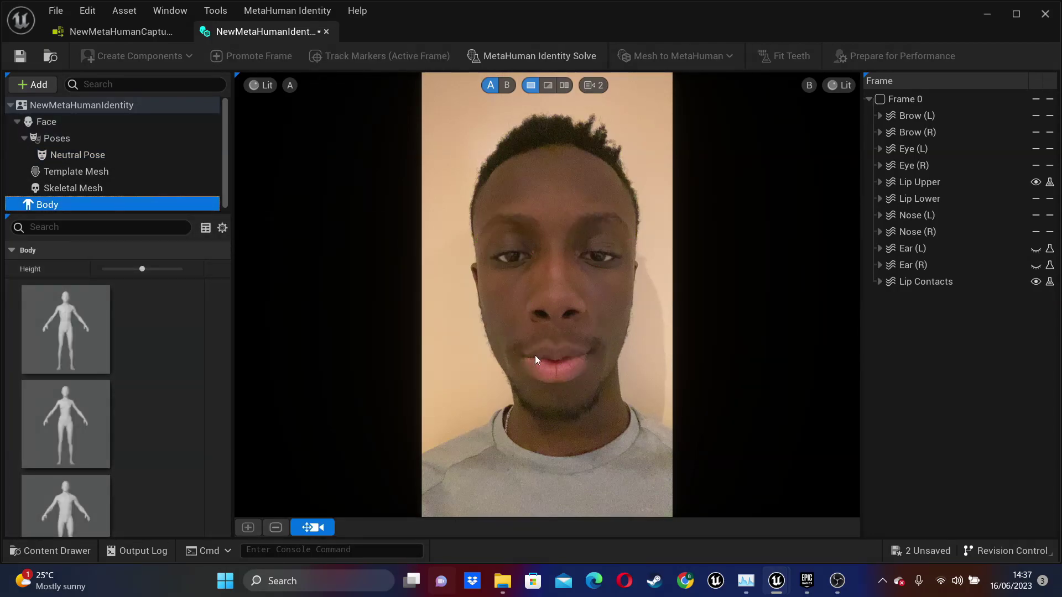
pyautogui.click(59, 326)
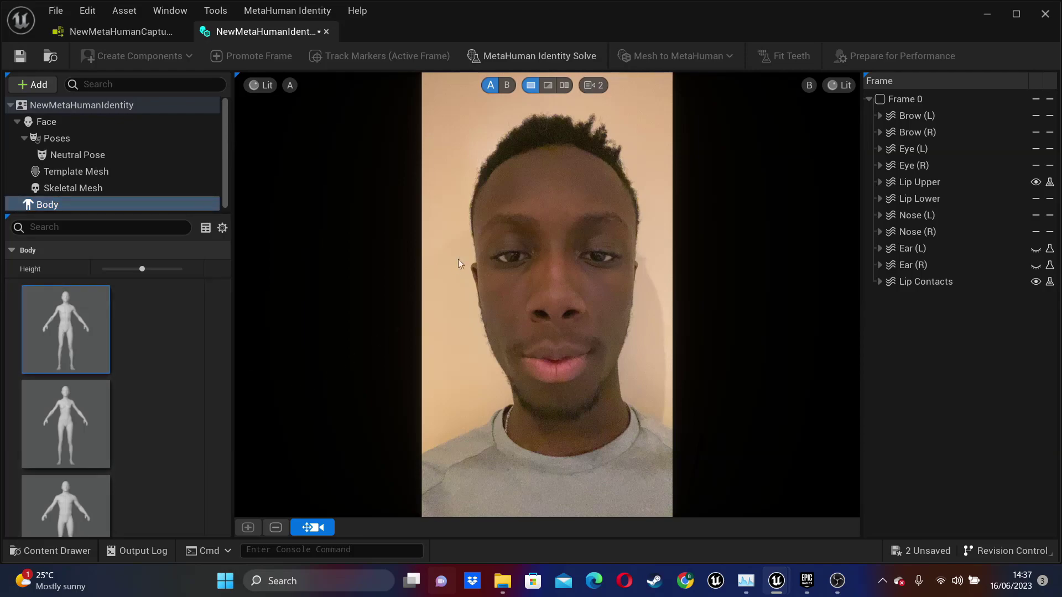
# Step: Run the identity solve, then compare footage and fitted head in Wipe and Dual views
pyautogui.click(524, 57)
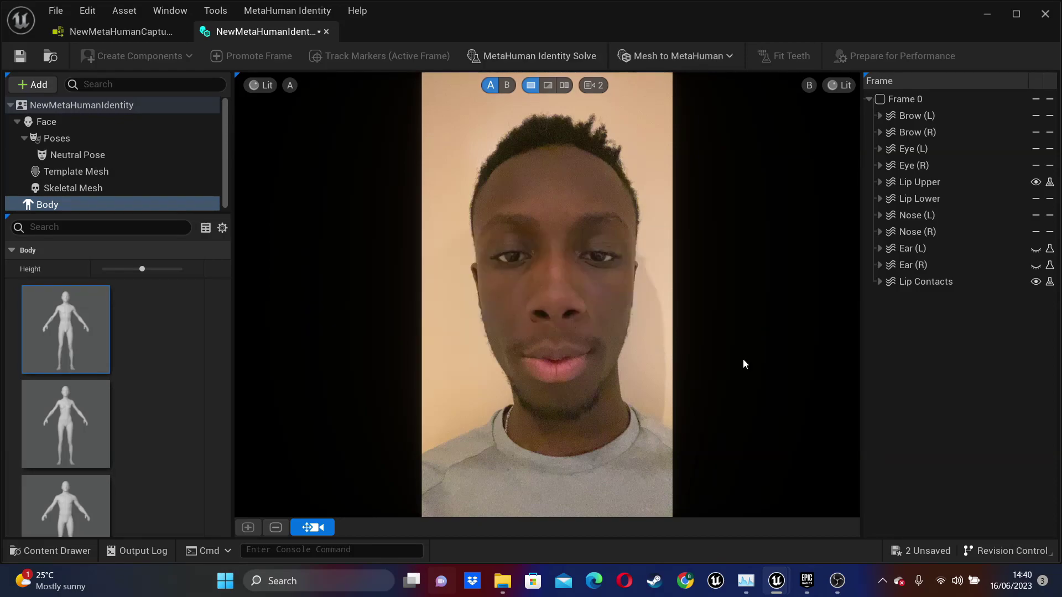
pyautogui.click(507, 85)
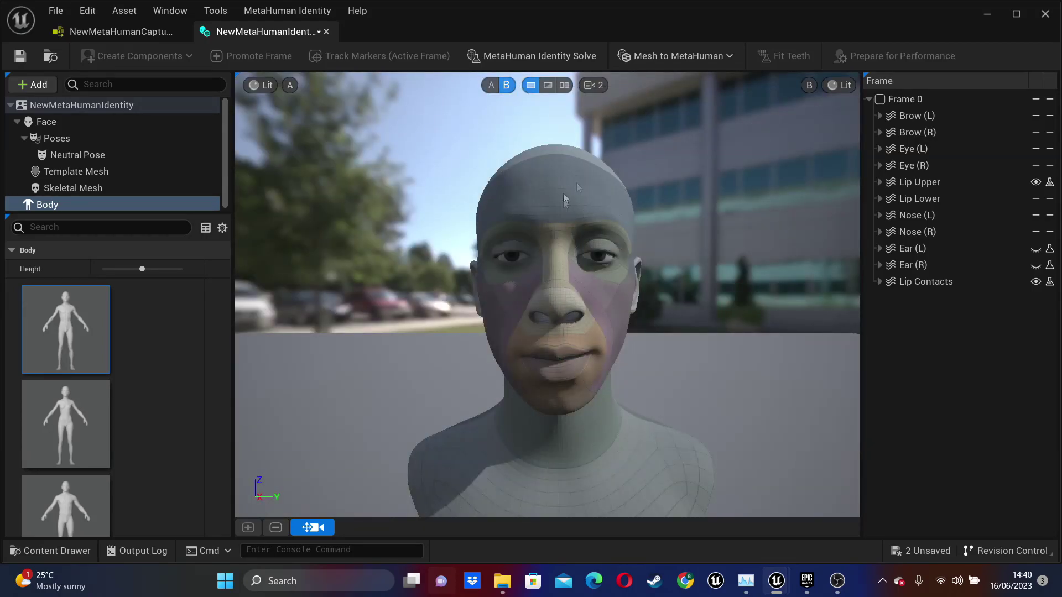
pyautogui.click(548, 86)
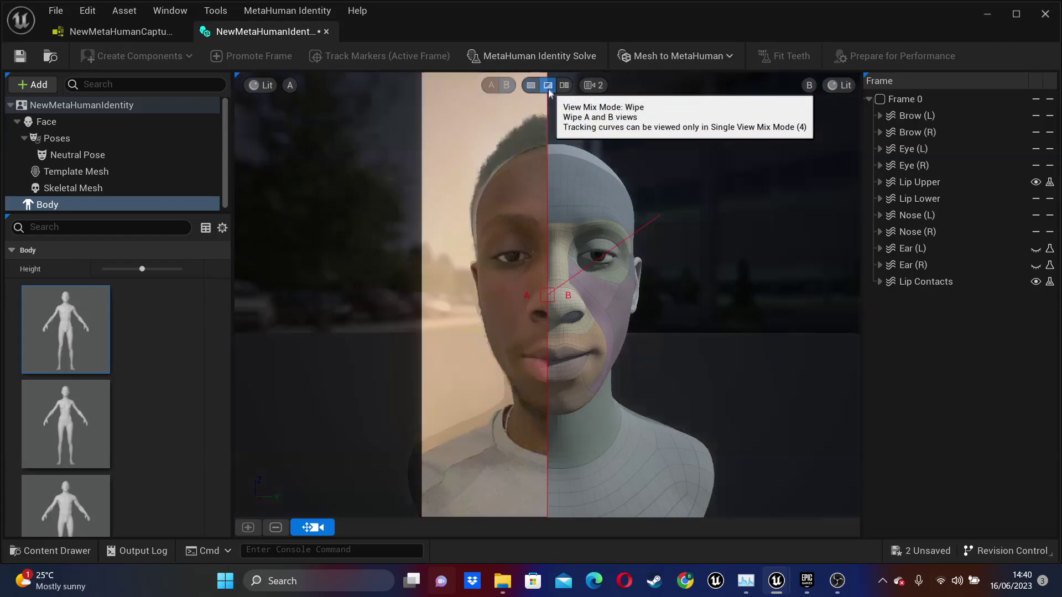
pyautogui.moveTo(545, 215); pyautogui.dragTo(663, 247)
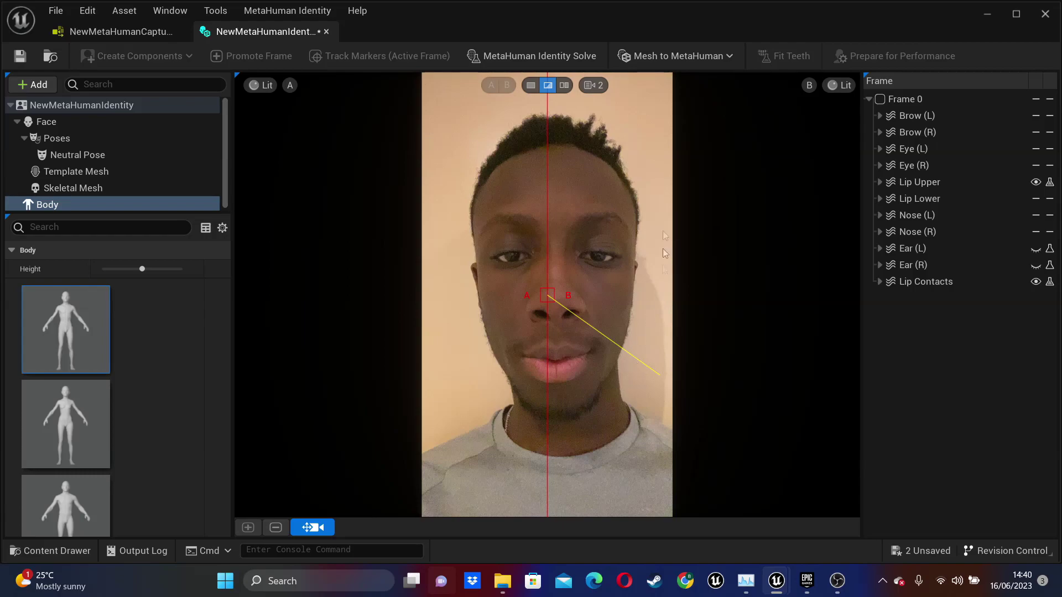
pyautogui.moveTo(546, 141); pyautogui.dragTo(544, 166)
pyautogui.moveTo(547, 295); pyautogui.dragTo(568, 306)
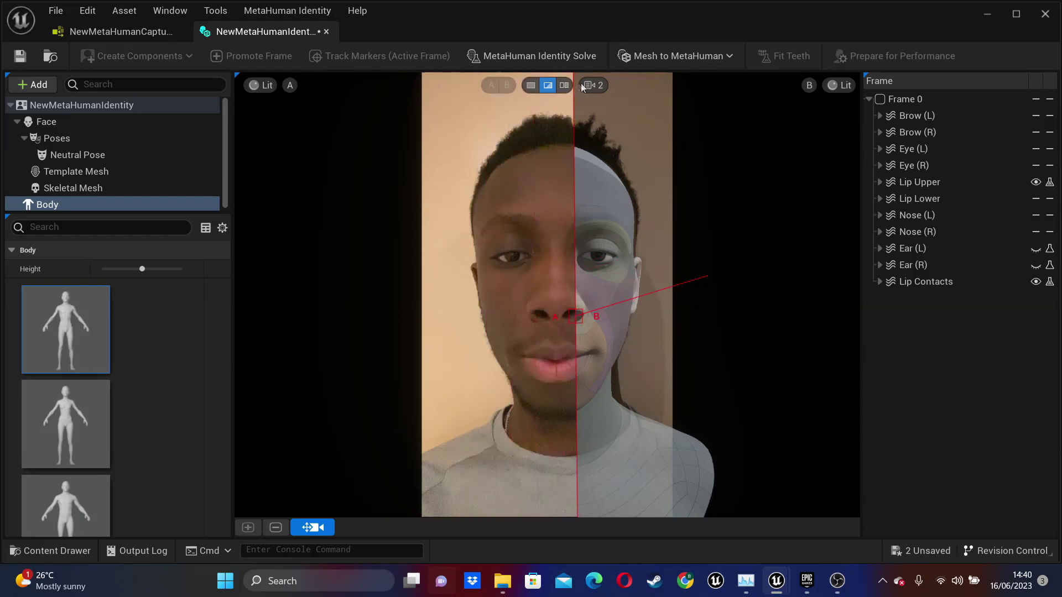
pyautogui.click(564, 85)
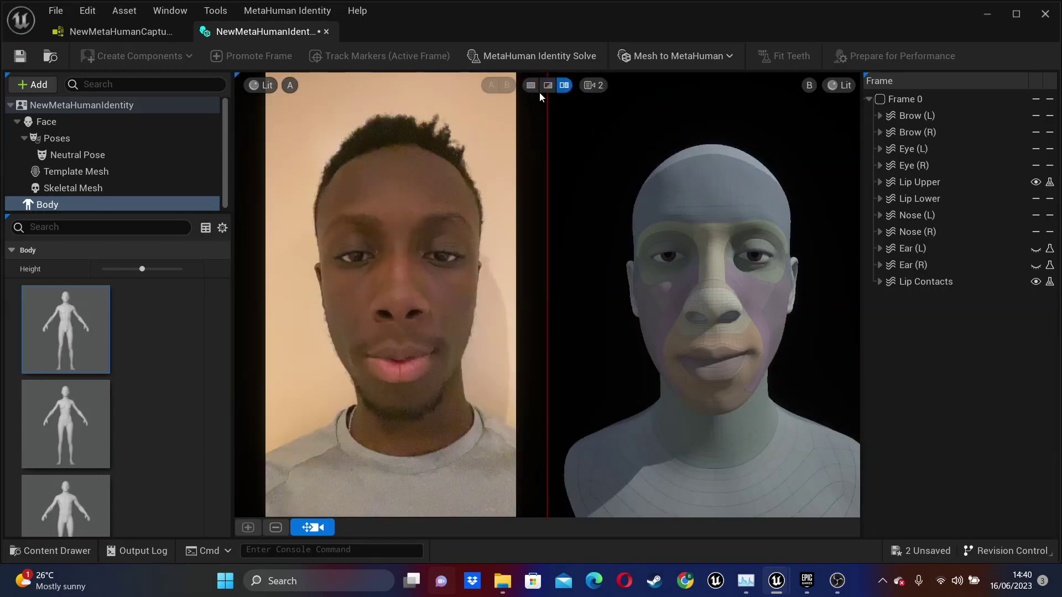
# Step: Run Mesh to MetaHuman with Auto-rig Identity (Skeletal Mesh + Full MetaHuman) and dismiss the completion dialog
pyautogui.click(548, 86)
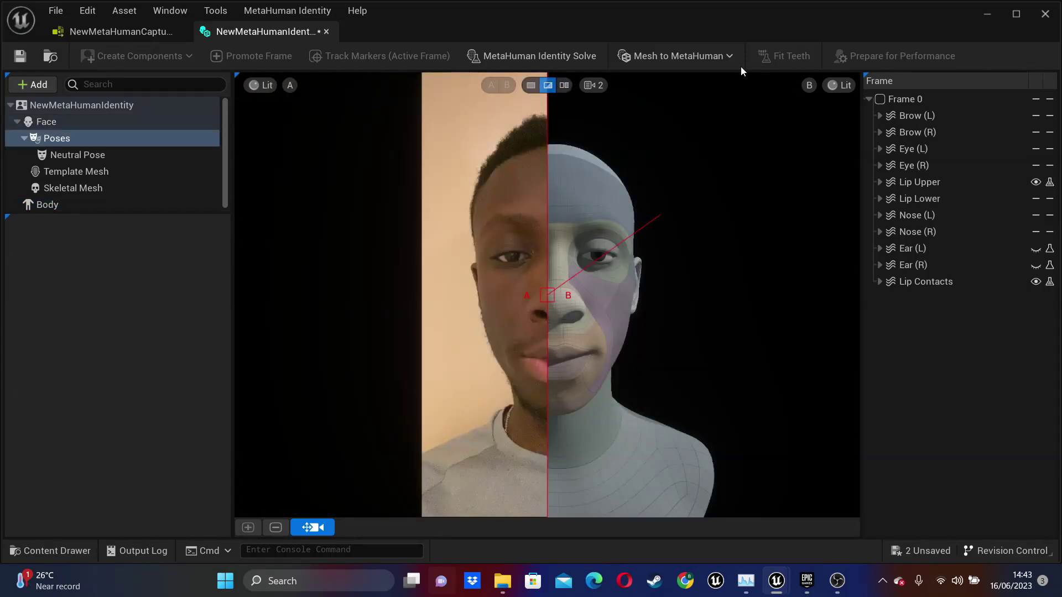
pyautogui.click(708, 55)
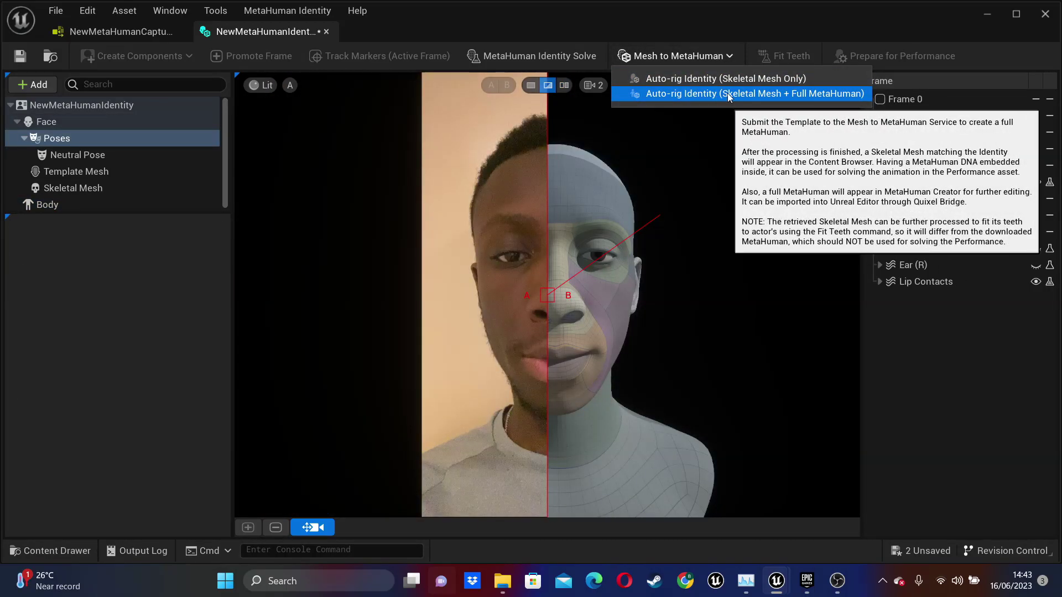
pyautogui.click(728, 93)
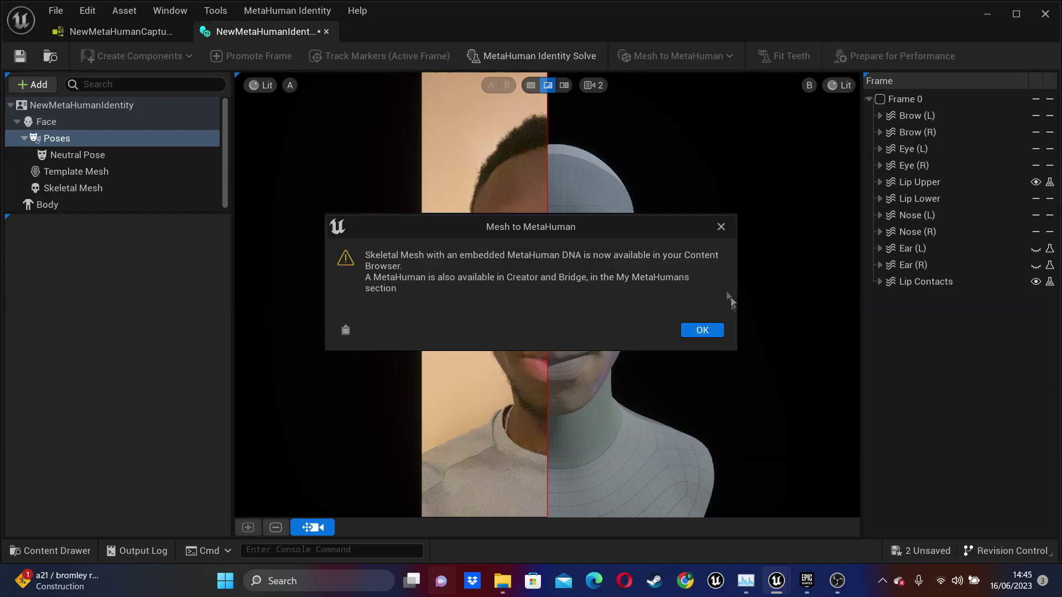
pyautogui.click(712, 331)
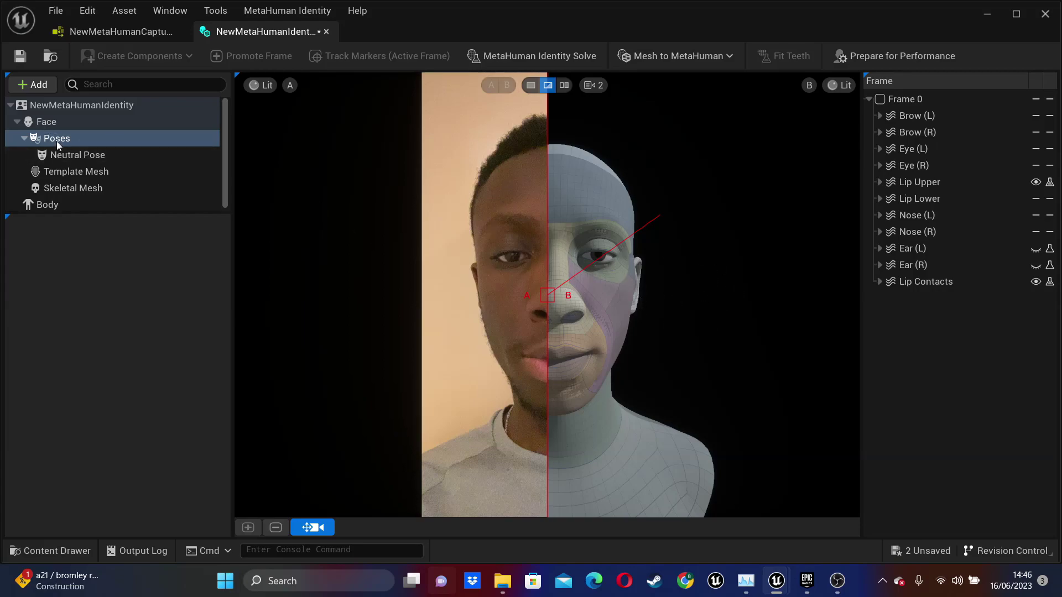
# Step: Add a Teeth pose to the MetaHuman Identity's face
pyautogui.click(38, 86)
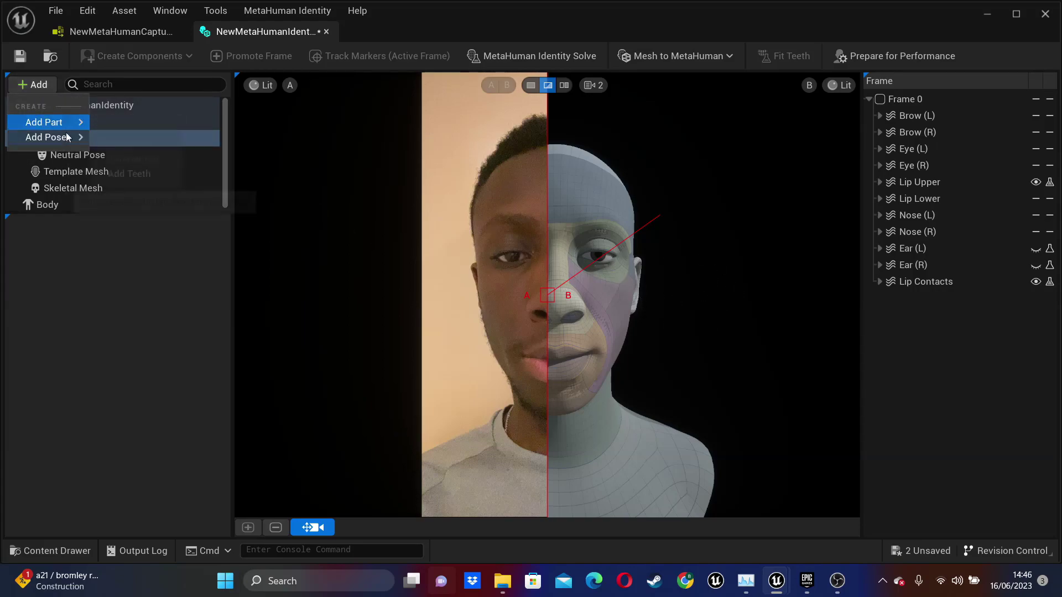
pyautogui.moveTo(56, 137)
pyautogui.click(135, 173)
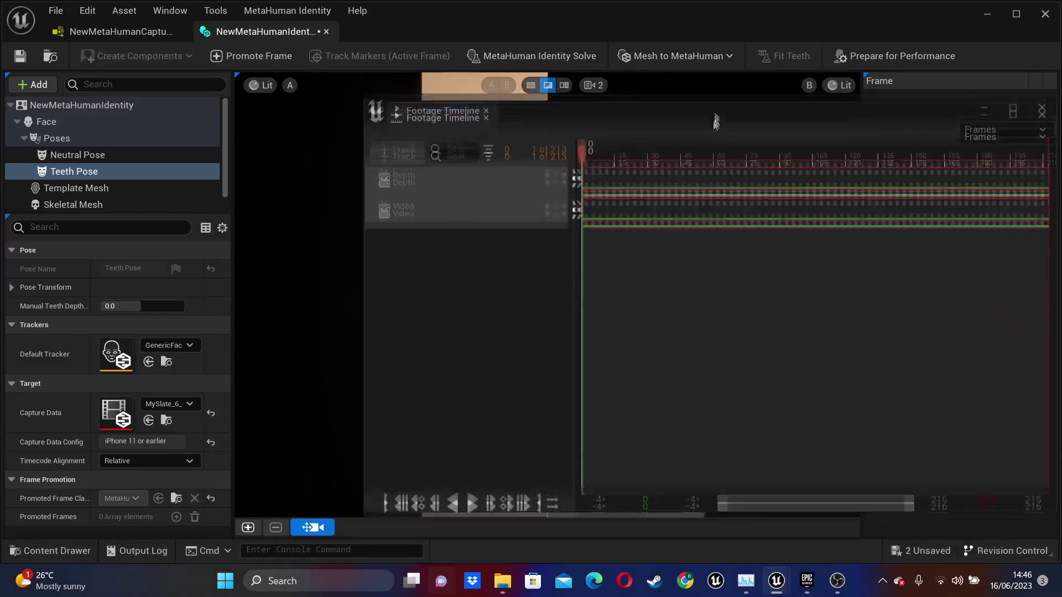
# Step: Scrub the footage to smiling frame 142 and promote it as the tracked front view
pyautogui.moveTo(715, 120); pyautogui.dragTo(574, 153)
pyautogui.moveTo(561, 199); pyautogui.dragTo(213, 182)
pyautogui.moveTo(346, 233); pyautogui.dragTo(443, 237)
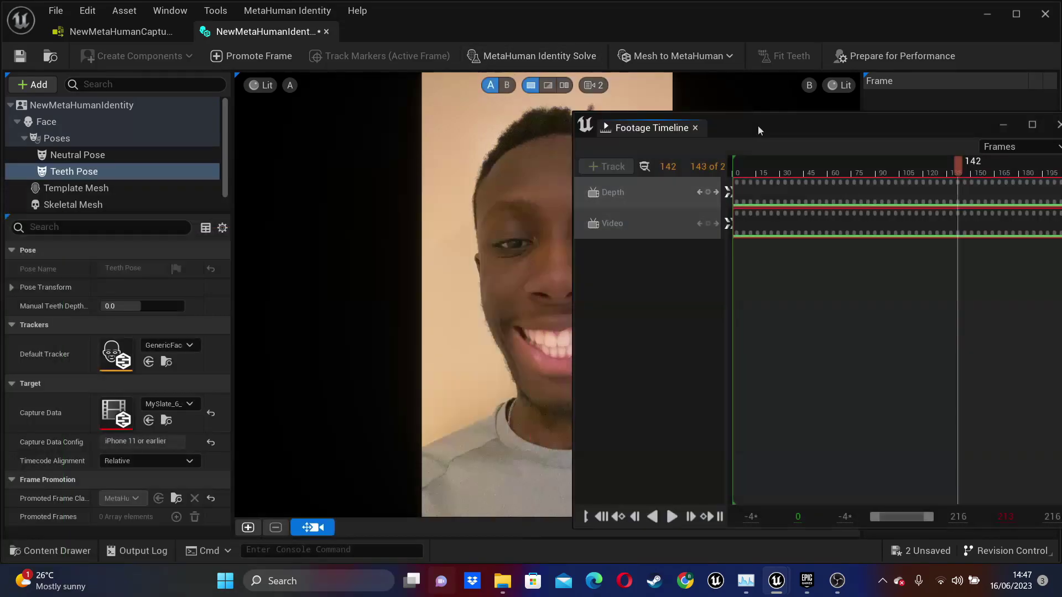
pyautogui.moveTo(758, 131); pyautogui.dragTo(761, 105)
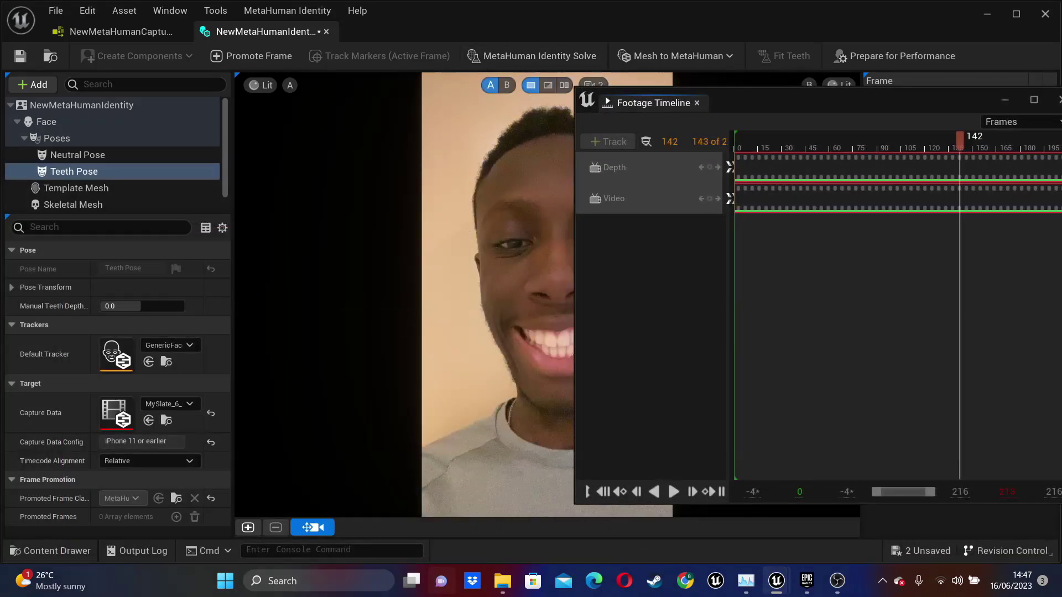
pyautogui.click(252, 528)
pyautogui.click(561, 325)
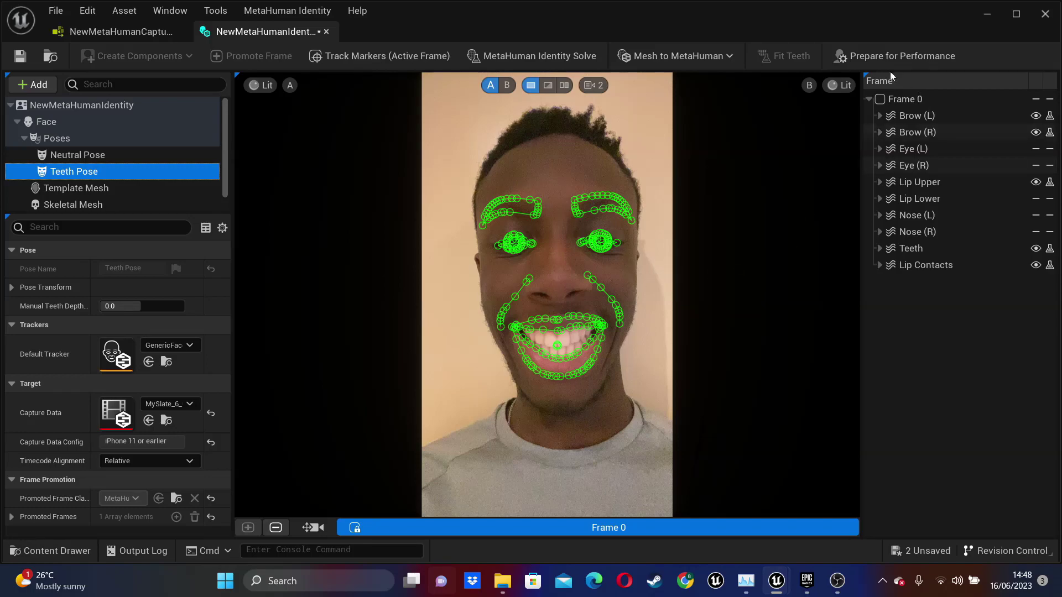
# Step: Run Prepare for Performance on the identity and accept the memory warning to start training
pyautogui.click(903, 56)
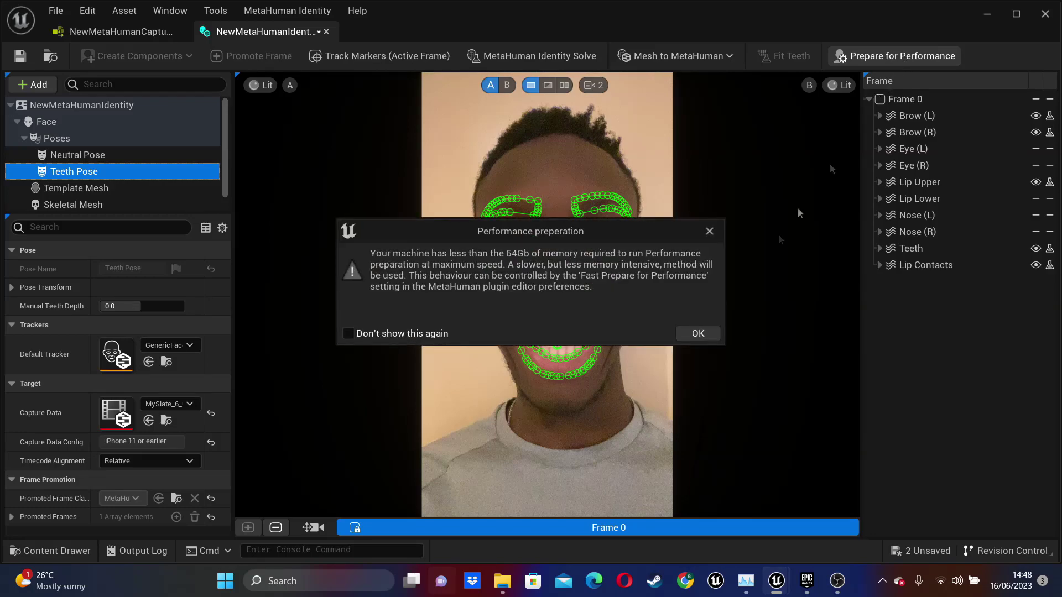
pyautogui.click(698, 334)
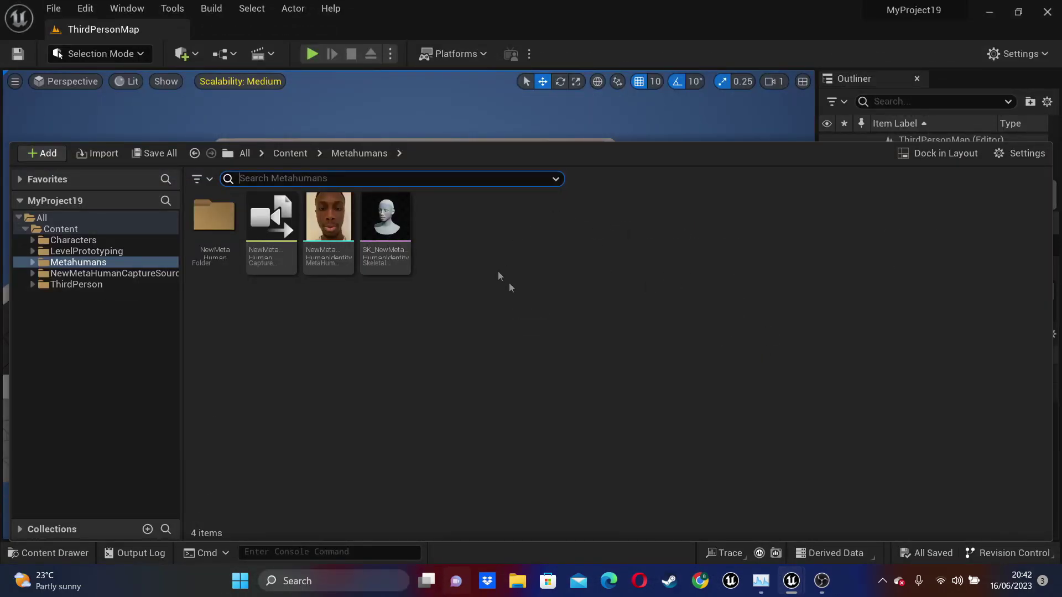
# Step: Add a MetaHuman Animator > MetaHuman Performance asset named perofmancetest1 and open it
pyautogui.rightClick(525, 262)
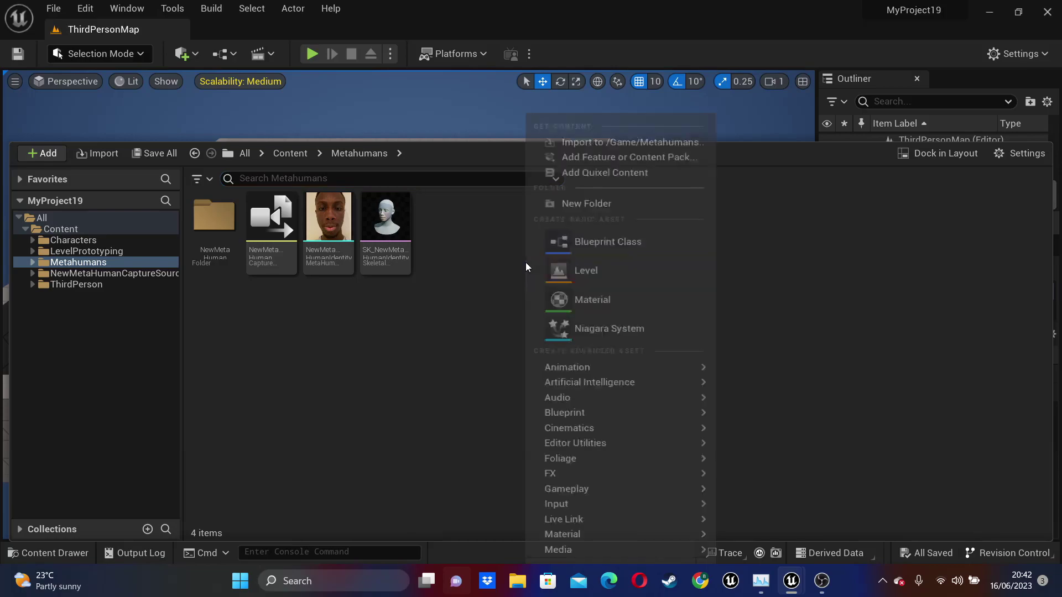
pyautogui.moveTo(643, 461)
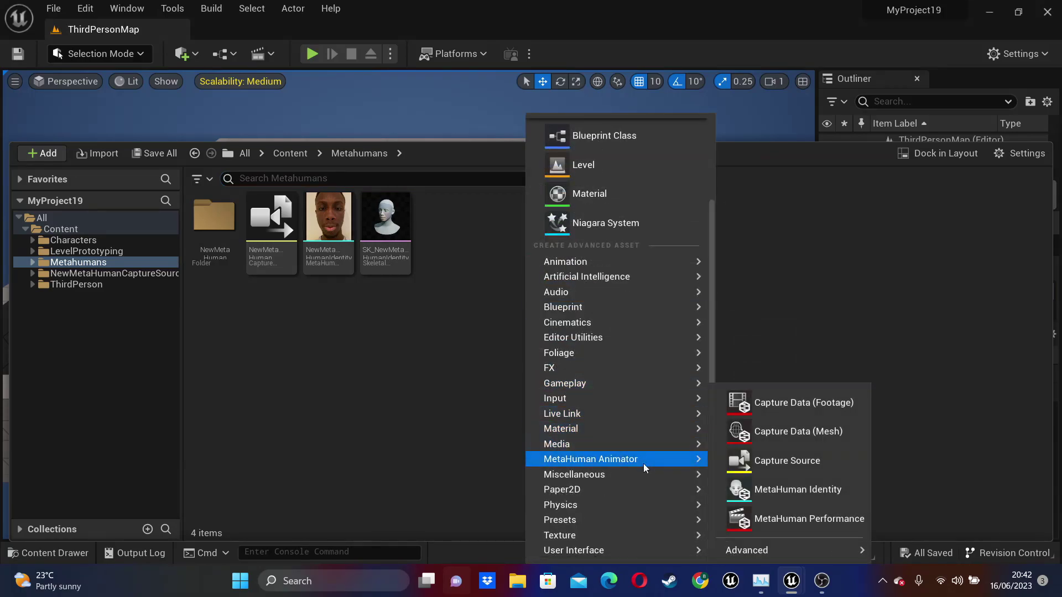
pyautogui.click(800, 516)
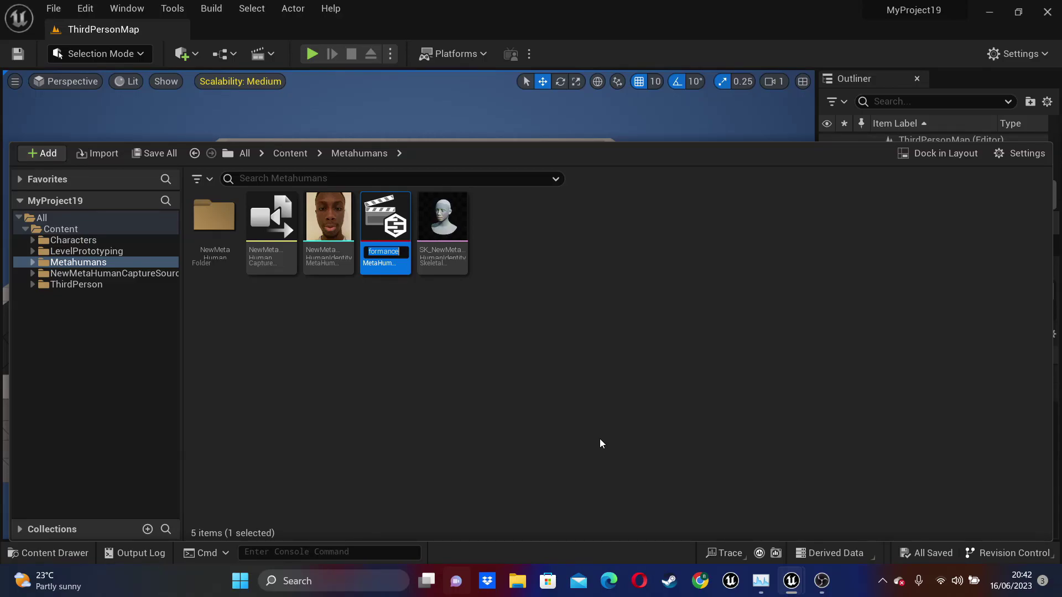
pyautogui.write('perofmancetest1')
pyautogui.press('Return')
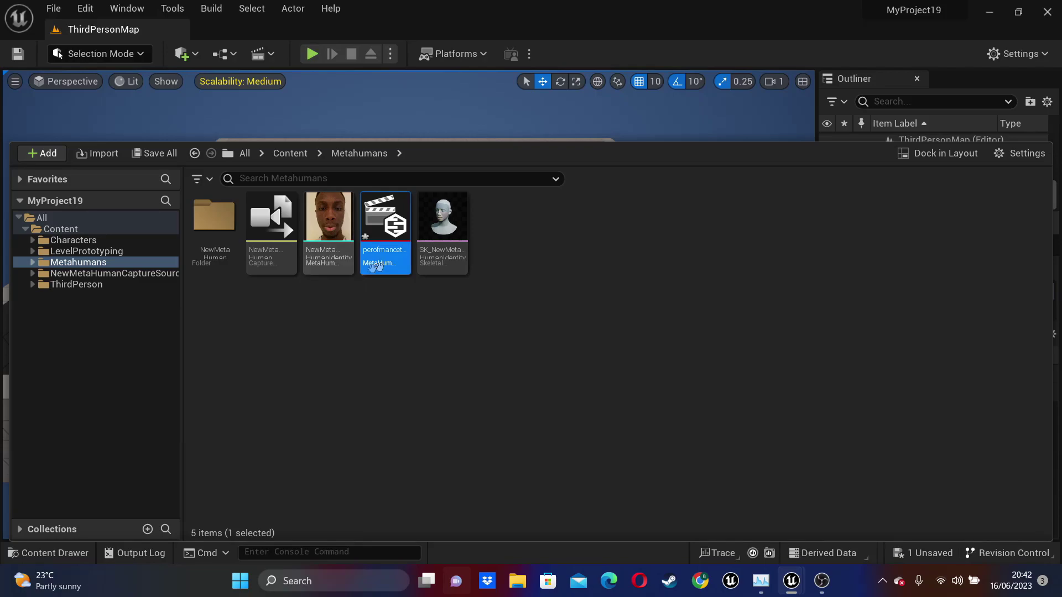
pyautogui.doubleClick(388, 264)
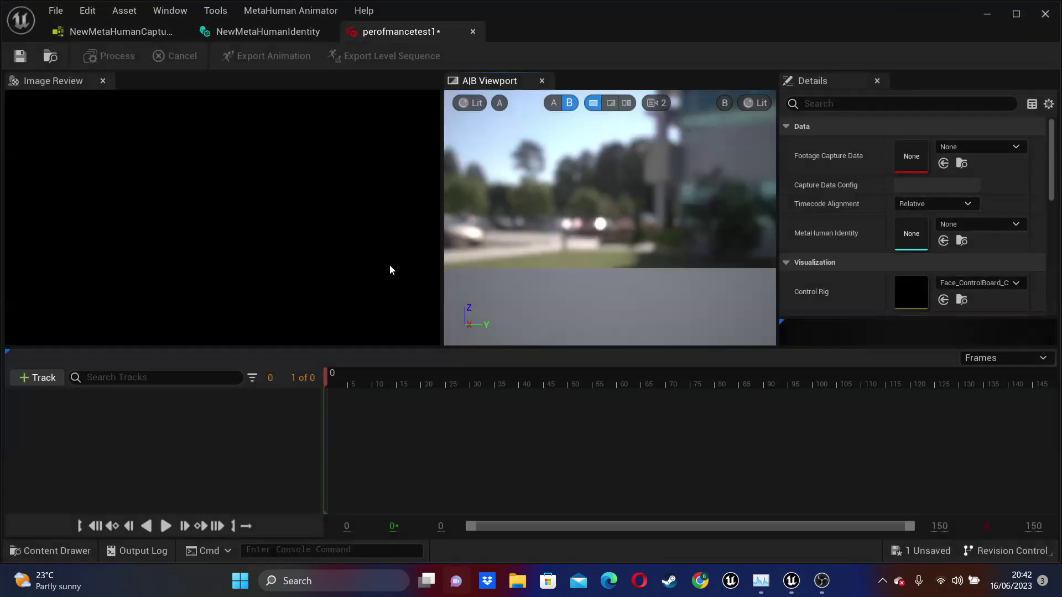
# Step: Set Footage Capture Data to MySlate_7_uisco_phone and MetaHuman Identity to NewMetaHumanIdentity
pyautogui.click(984, 146)
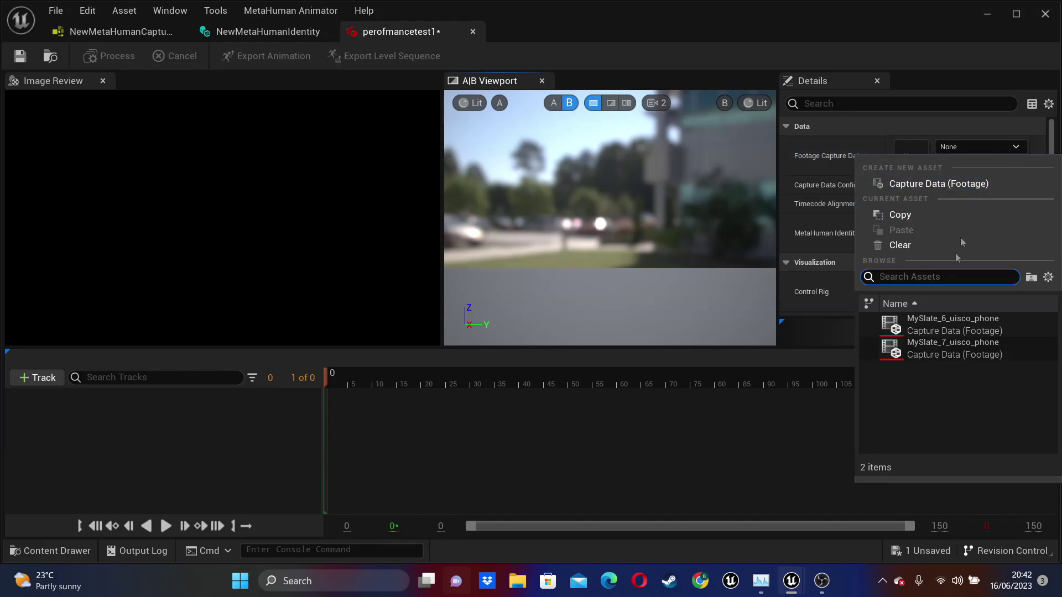
pyautogui.click(948, 349)
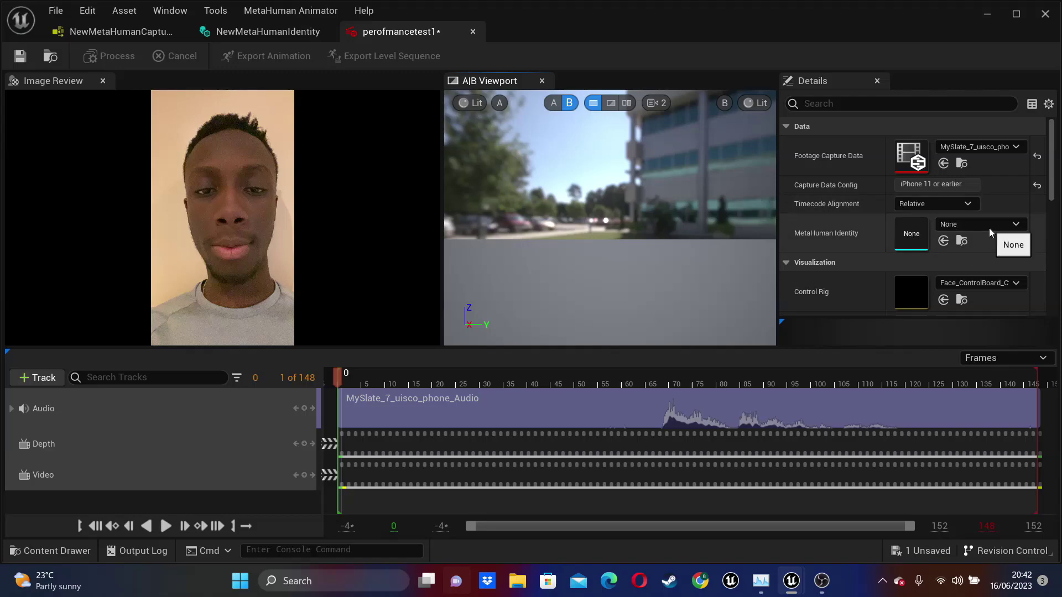
pyautogui.click(1007, 225)
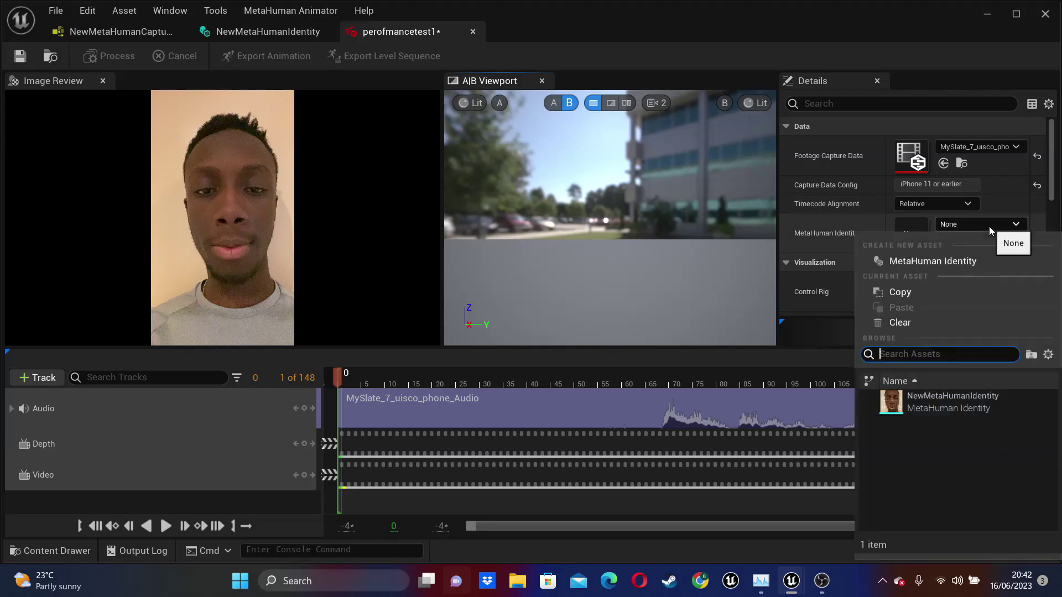
pyautogui.click(951, 400)
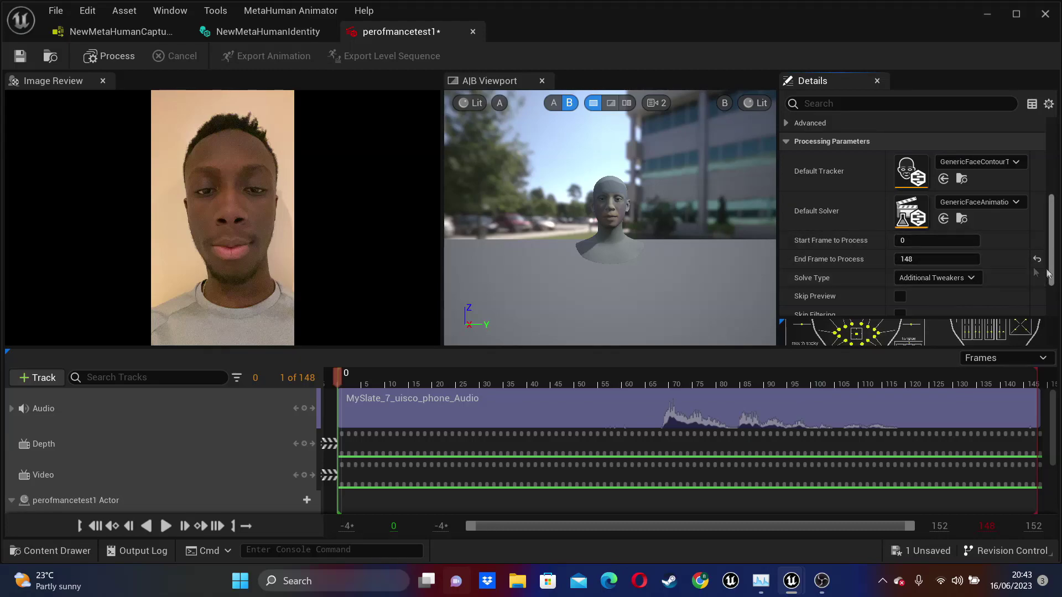
pyautogui.scroll(-3, 1026, 285)
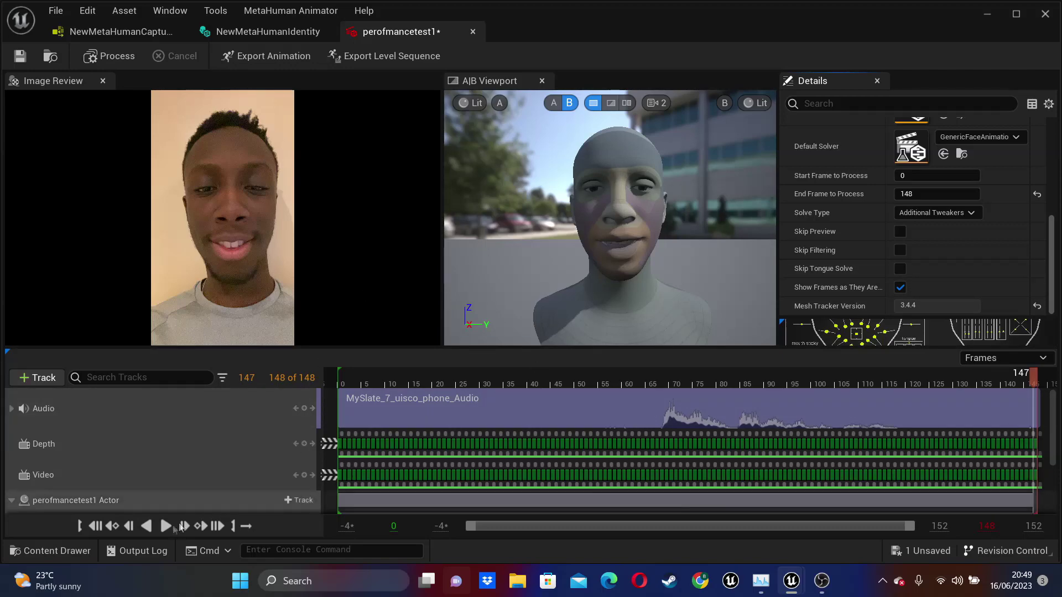
# Step: Play the processed performance on the timeline, then pause it to review the facial animation
pyautogui.click(166, 527)
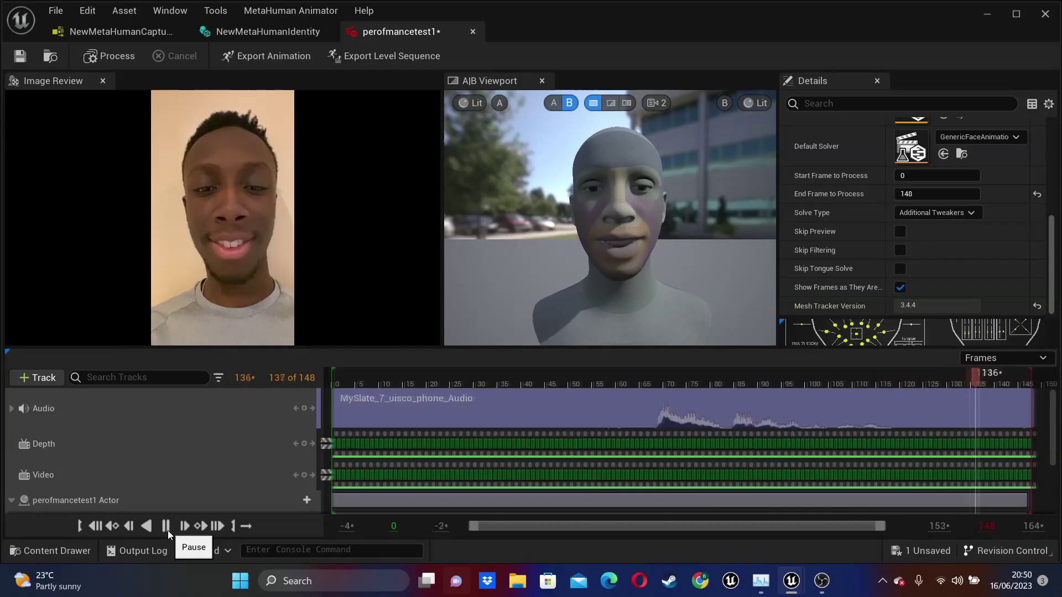
pyautogui.click(167, 526)
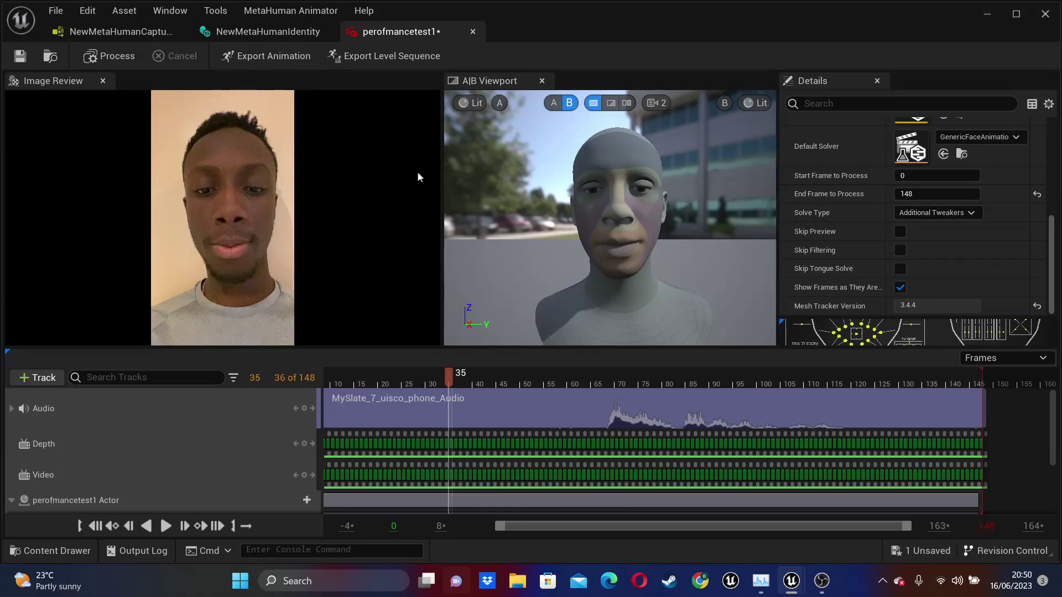
# Step: Export the animation as AS_perofmancetest1 with SK_NewMetaHumanIdentity as the target mesh
pyautogui.click(268, 54)
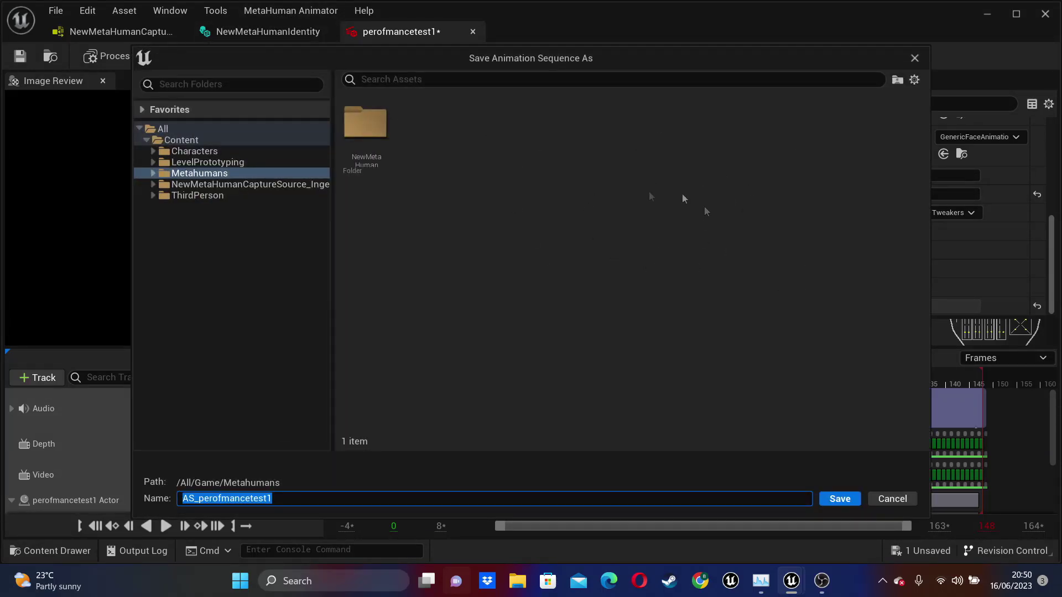
pyautogui.click(839, 498)
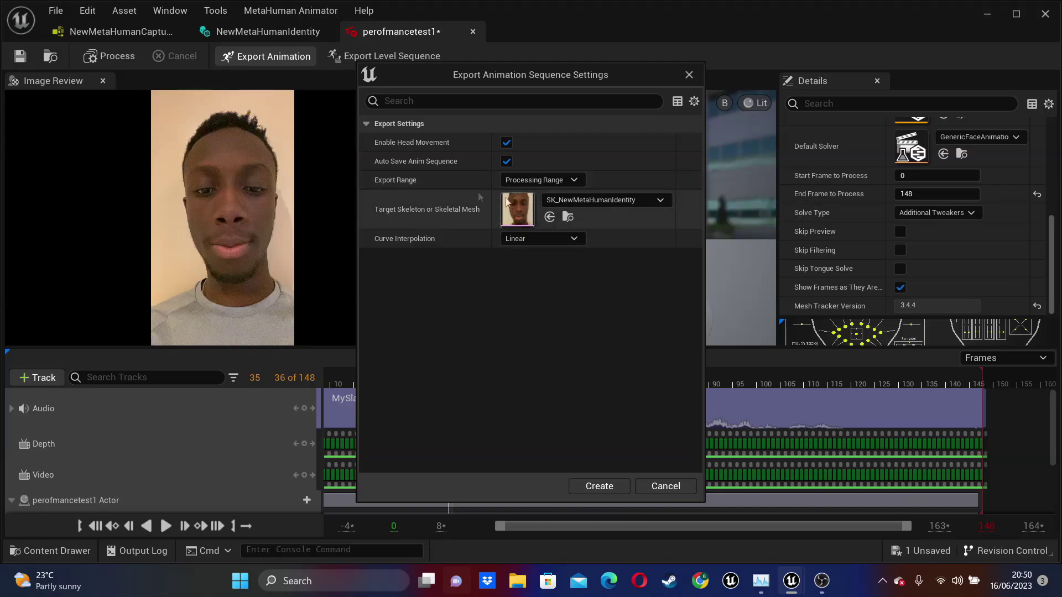
pyautogui.click(624, 203)
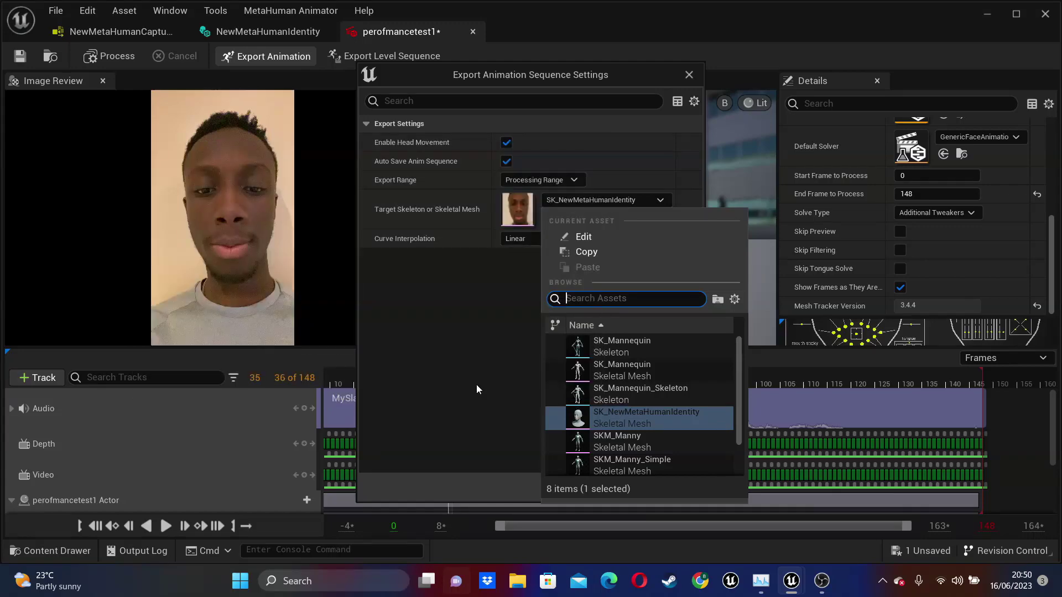
pyautogui.click(469, 376)
pyautogui.click(599, 486)
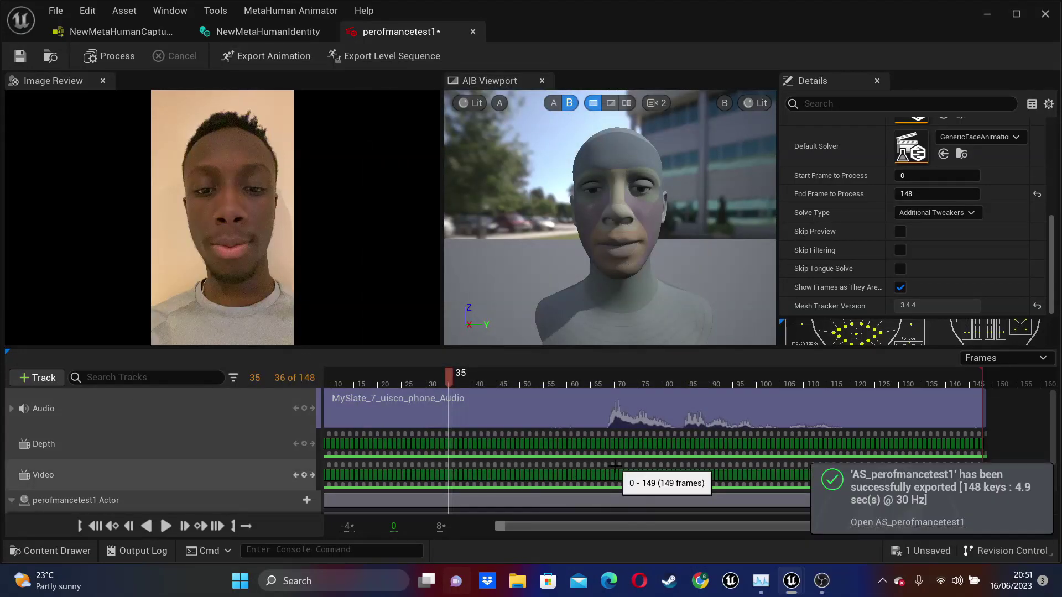
pyautogui.click(991, 20)
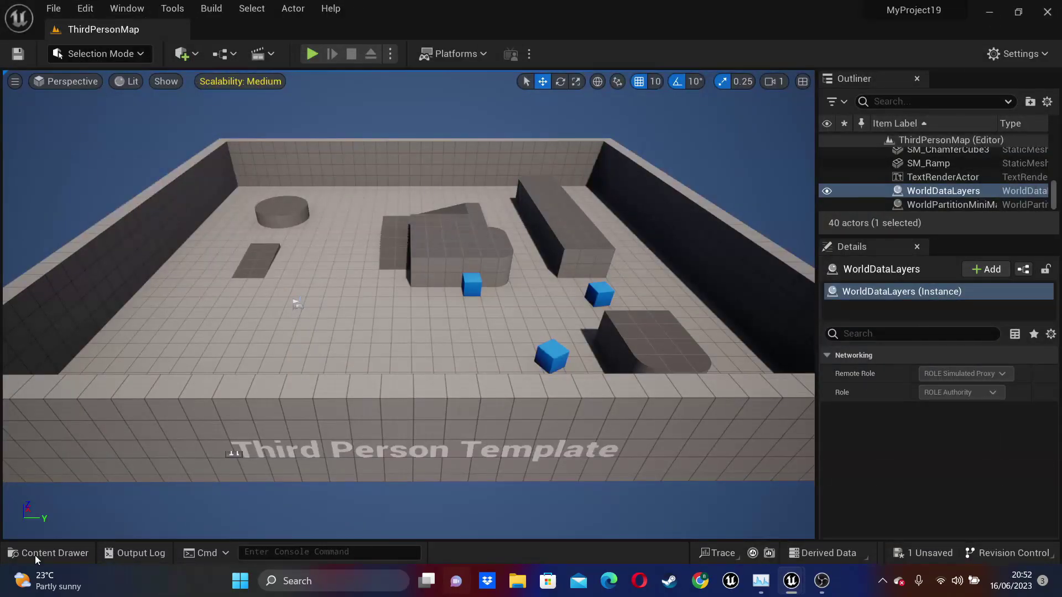
pyautogui.hotkey('ctrl', 'space')
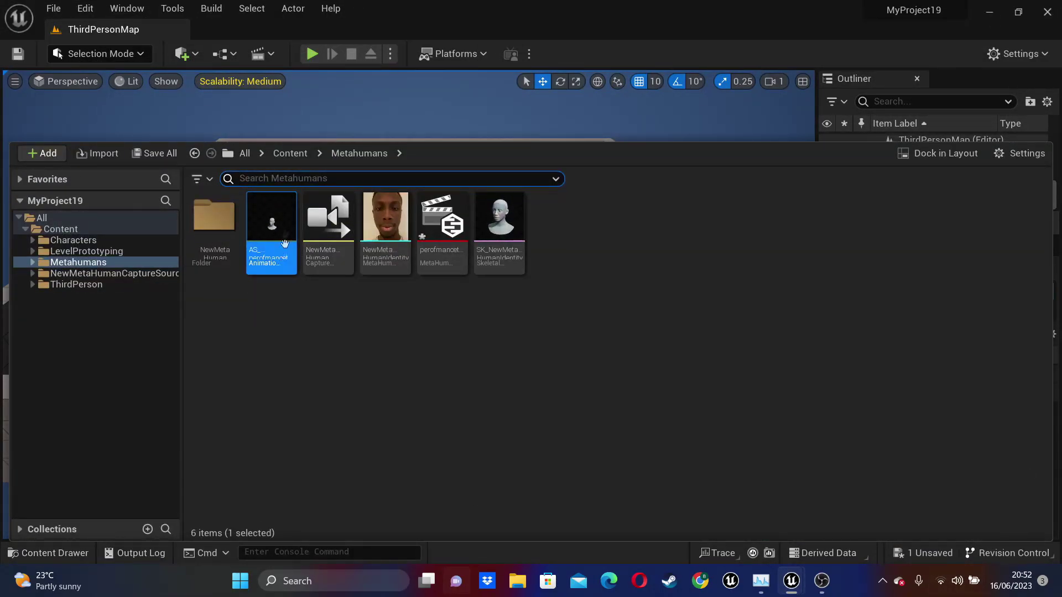
pyautogui.doubleClick(270, 258)
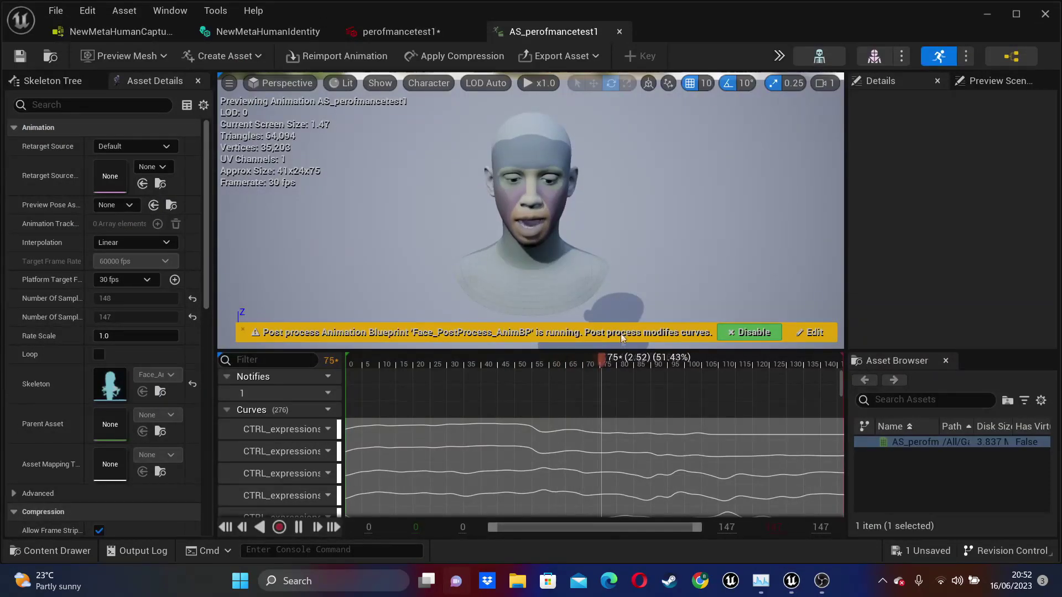